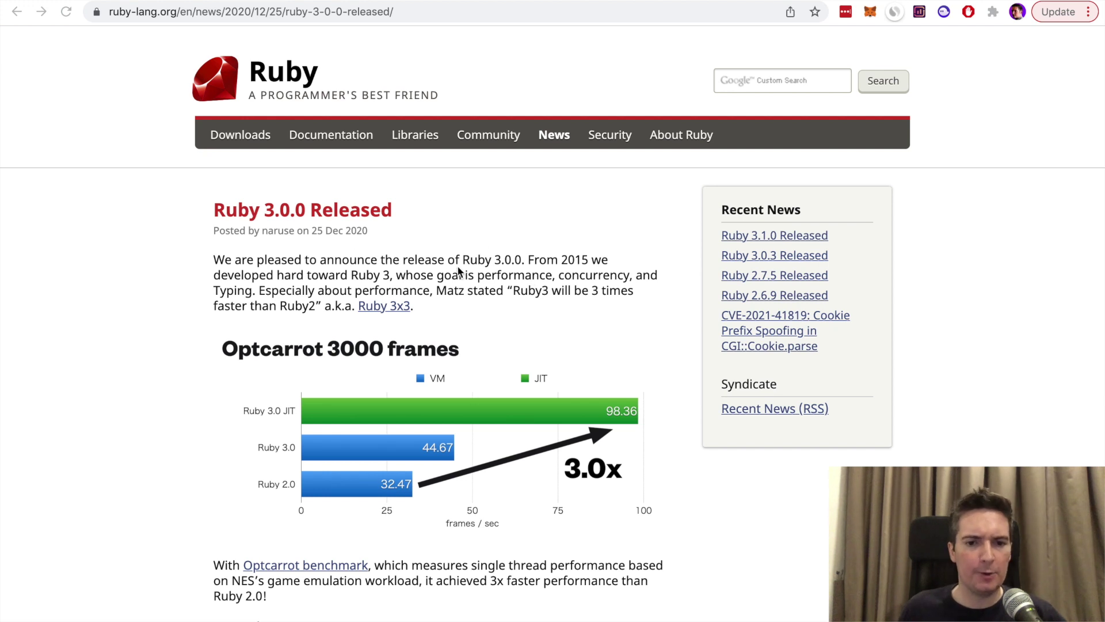
Step: Read the Ruby 3.0.0 release post, highlighting its 25 Dec 2020 date and 3x-faster claim
left_click_drag(521, 258, 451, 269)
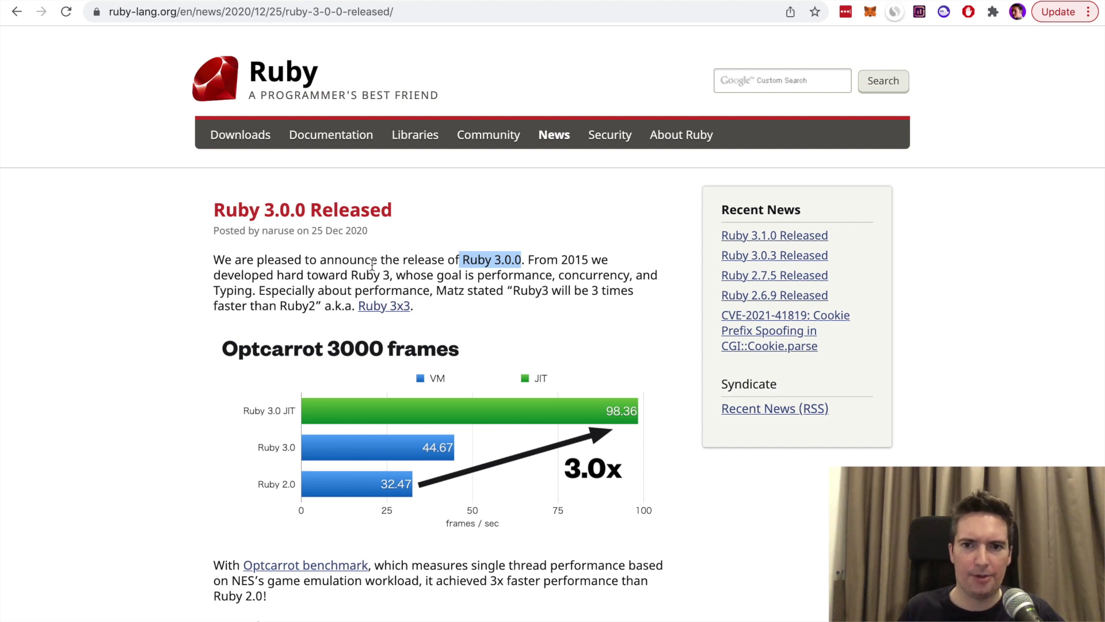
left_click_drag(368, 231, 314, 231)
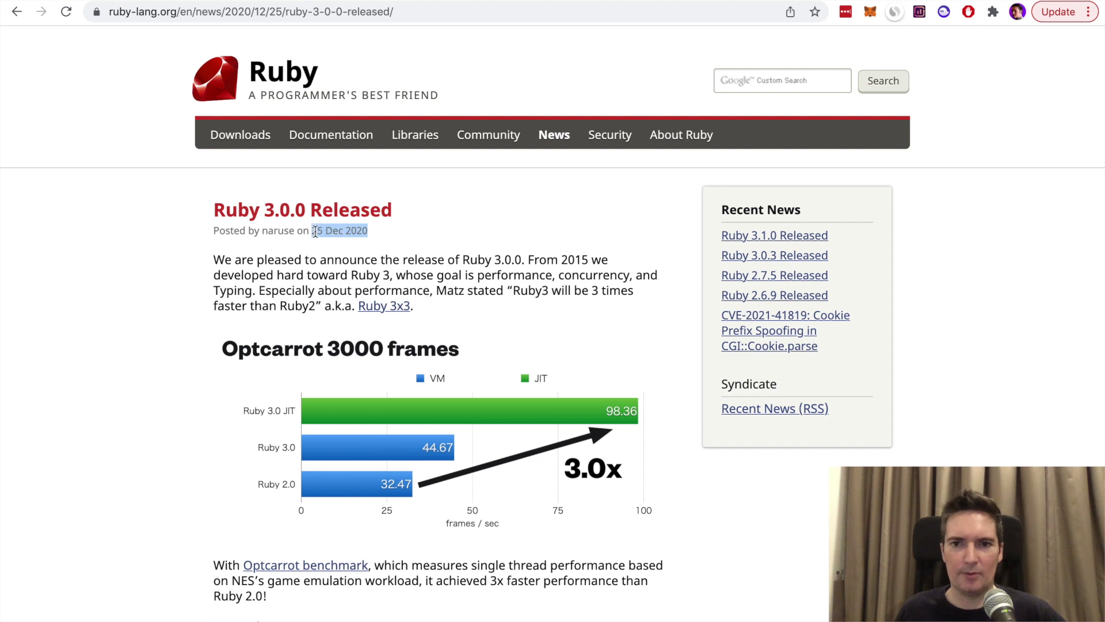
left_click(445, 239)
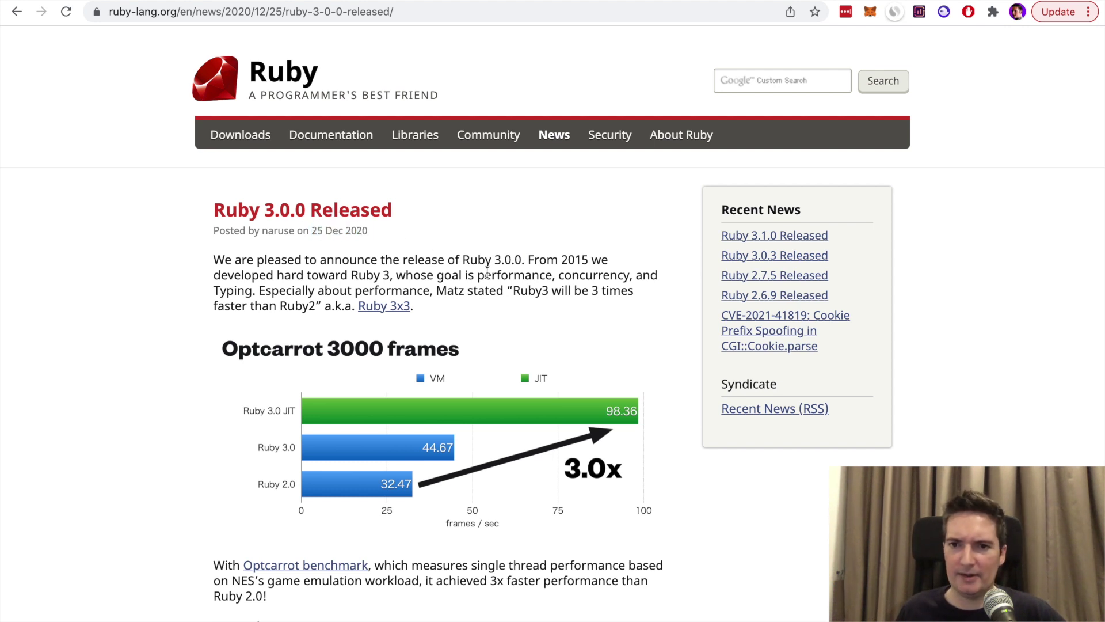
scroll(490, 295, "down", 1)
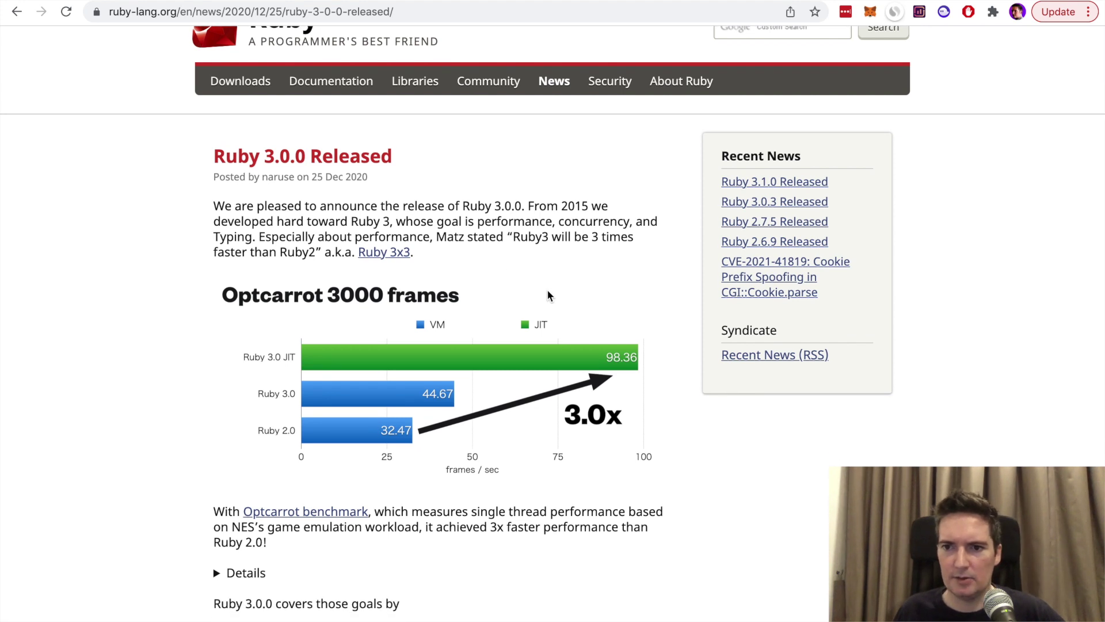
scroll(547, 296, "down", 2)
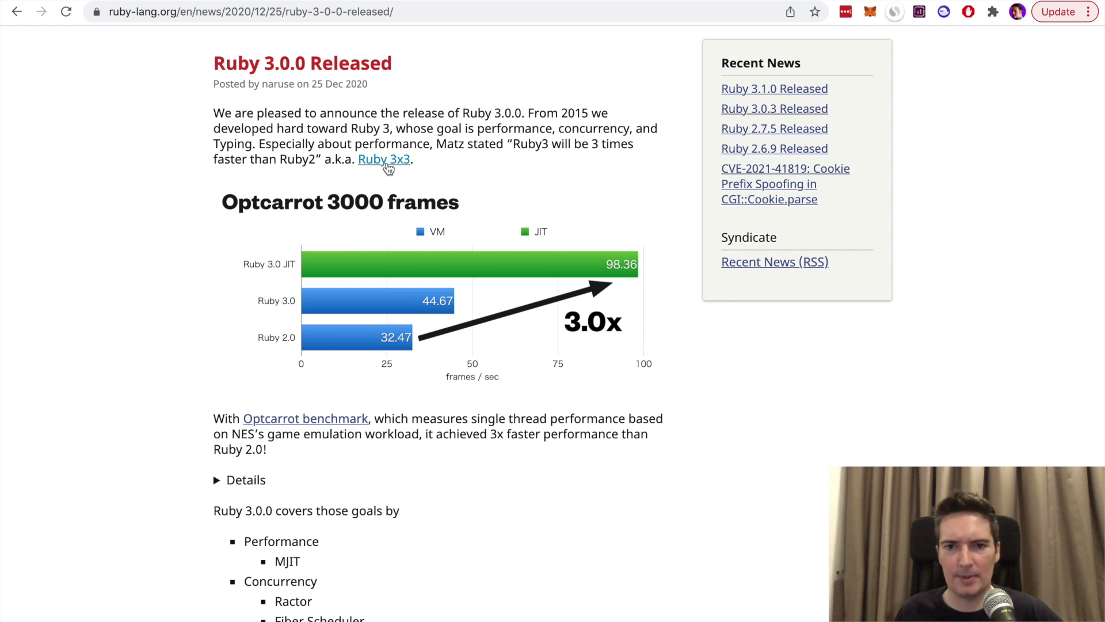
mouse_move(537, 145)
left_mouse_down()
mouse_move(509, 171)
mouse_move(319, 163)
left_mouse_up()
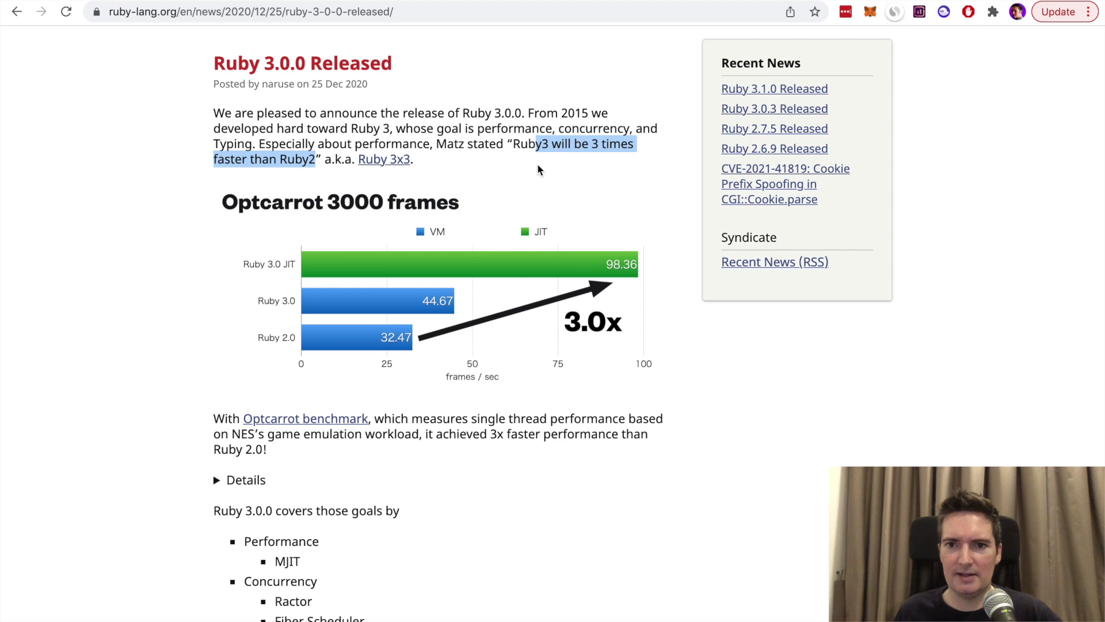
left_click(572, 148)
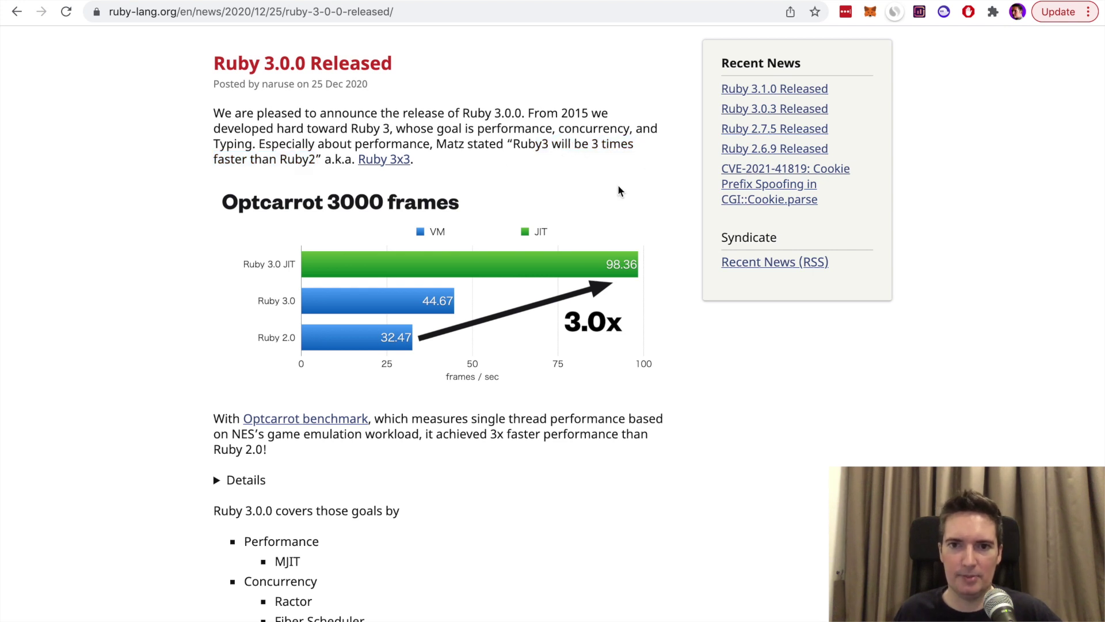
scroll(618, 187, "down", 2)
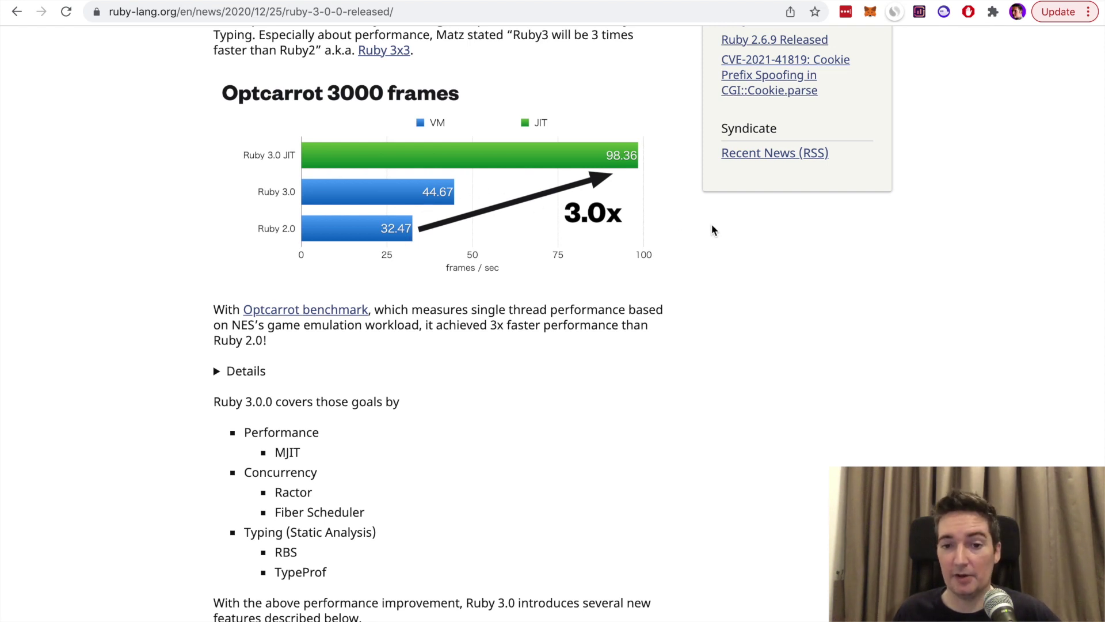
scroll(712, 230, "down", 2)
scroll(712, 230, "down", 1)
scroll(709, 234, "down", 1)
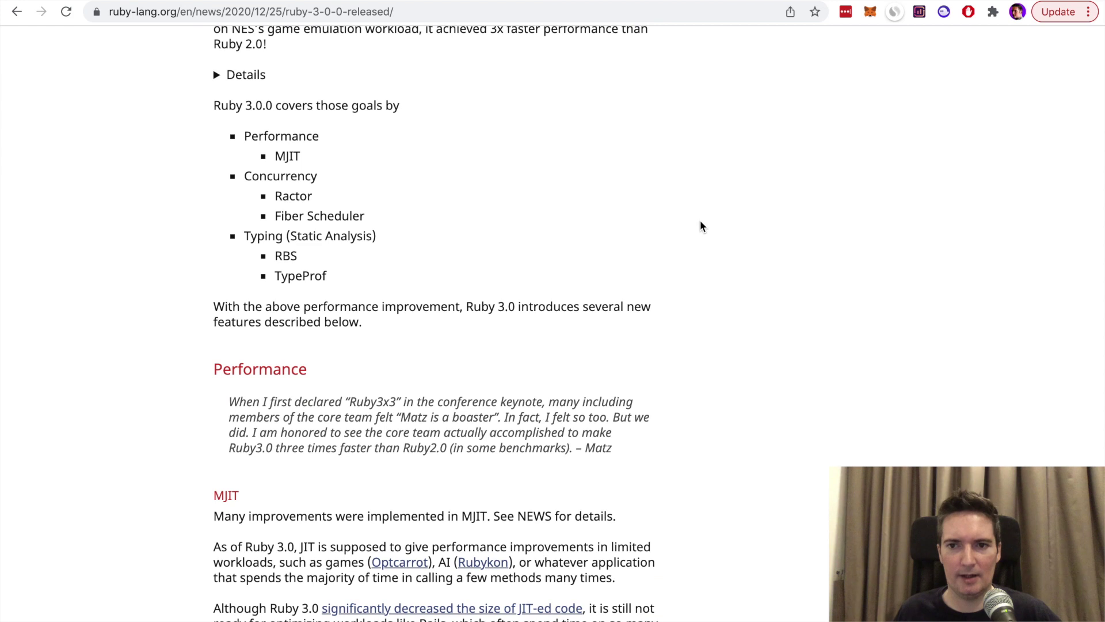
scroll(701, 227, "down", 1)
scroll(711, 229, "down", 2)
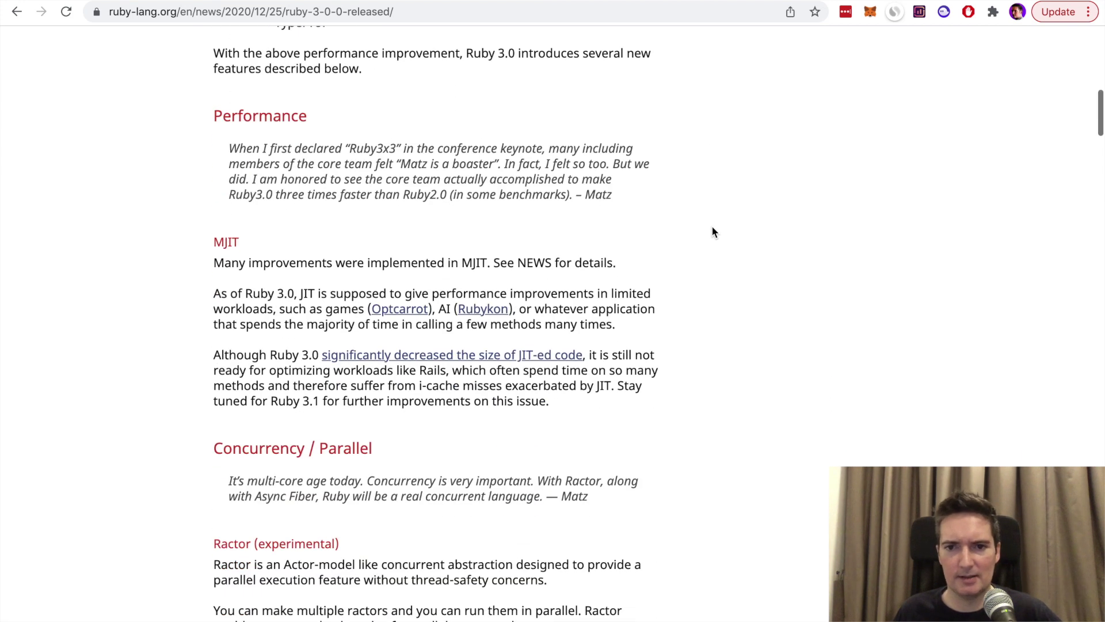
scroll(712, 232, "down", 1)
scroll(709, 232, "down", 2)
scroll(709, 232, "down", 1)
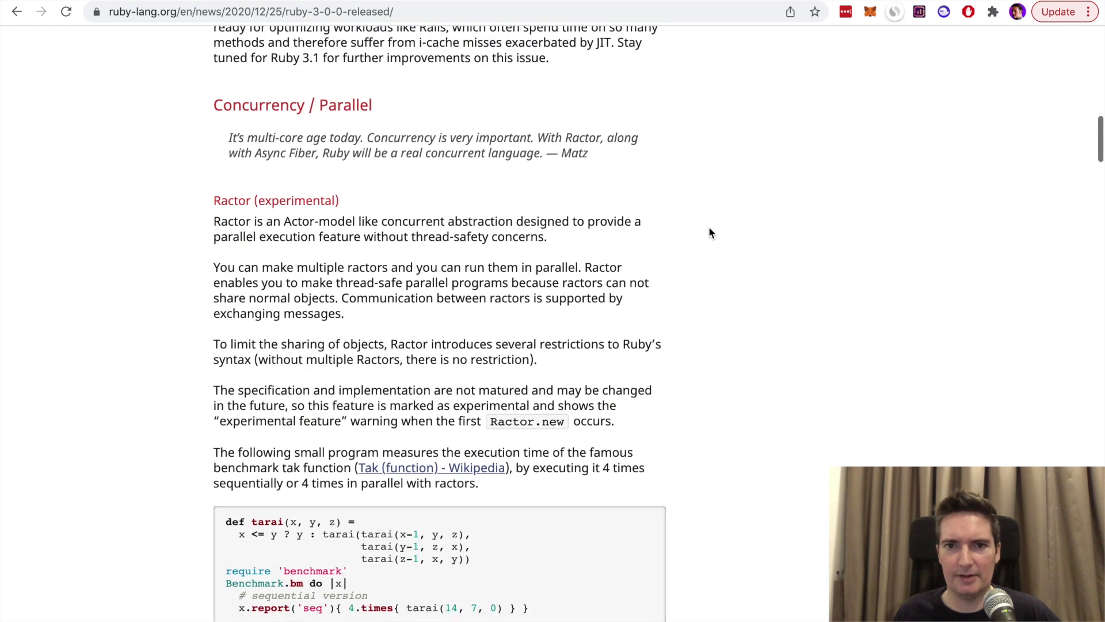
scroll(709, 233, "down", 1)
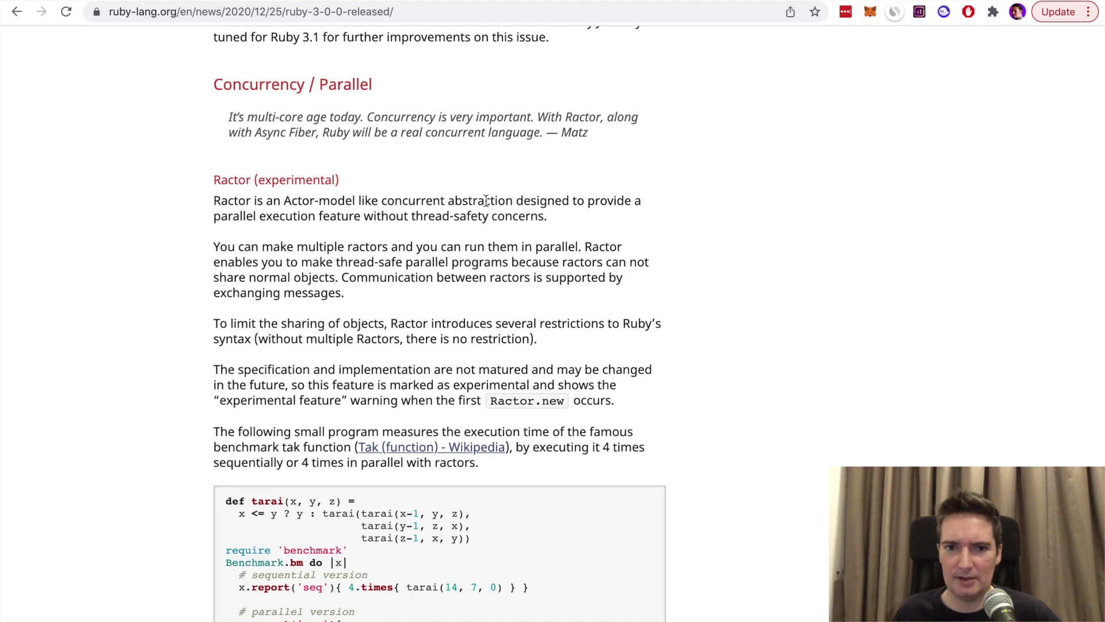
scroll(497, 200, "down", 1)
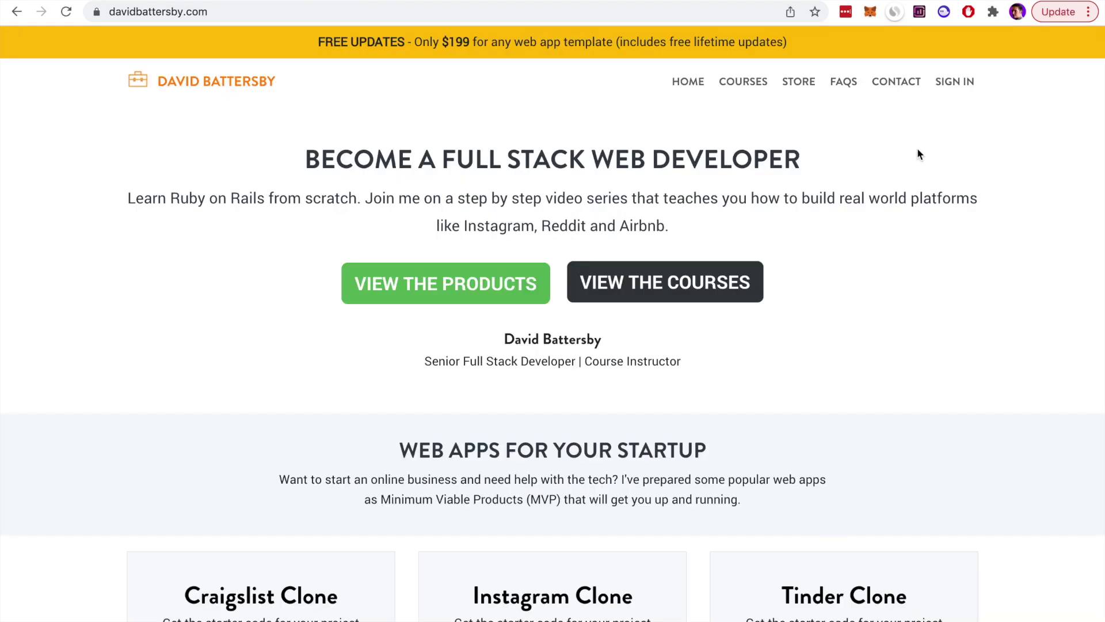
Step: Browse to the Ruby Programming for Beginners course and point out the $299.00 Complete Bundle price
left_click(702, 292)
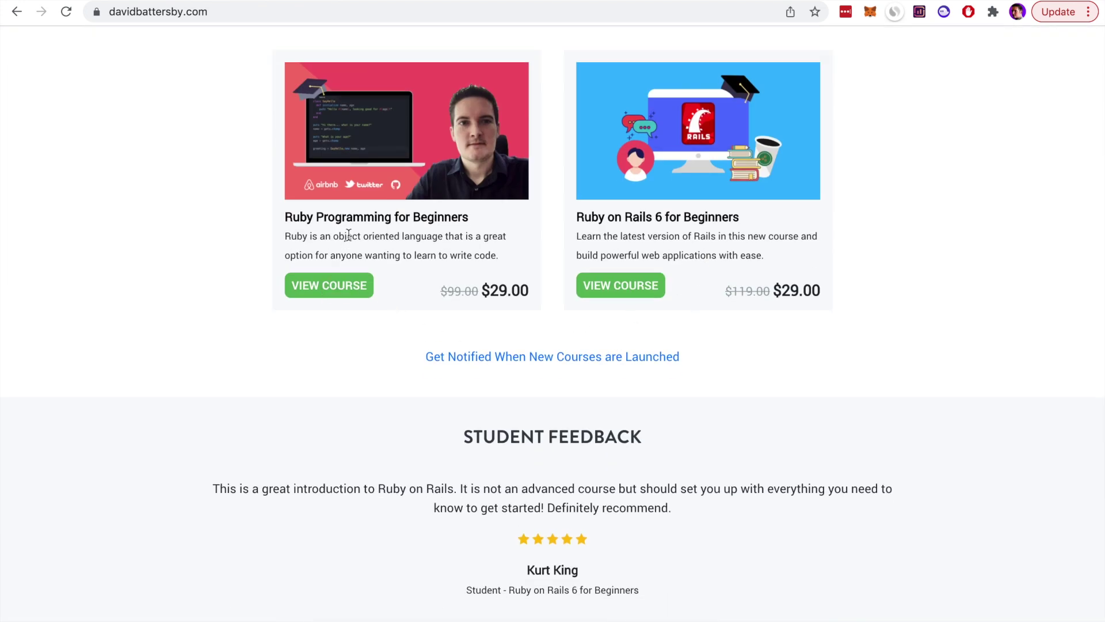
left_click(423, 223)
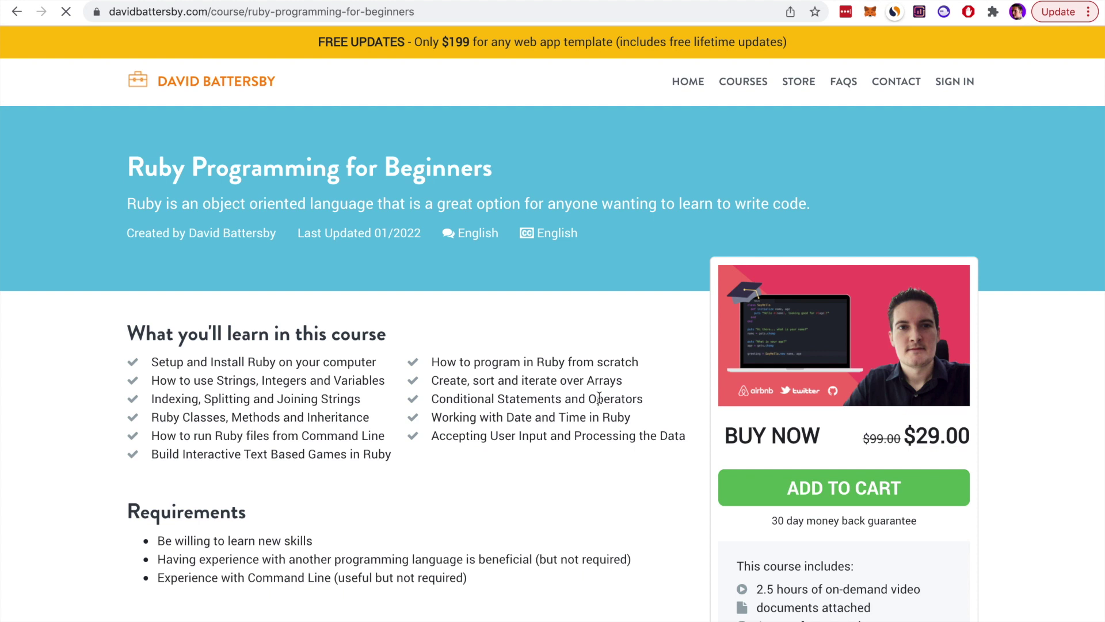
scroll(598, 398, "down", 1)
scroll(599, 397, "down", 1)
scroll(598, 398, "down", 1)
scroll(598, 398, "down", 2)
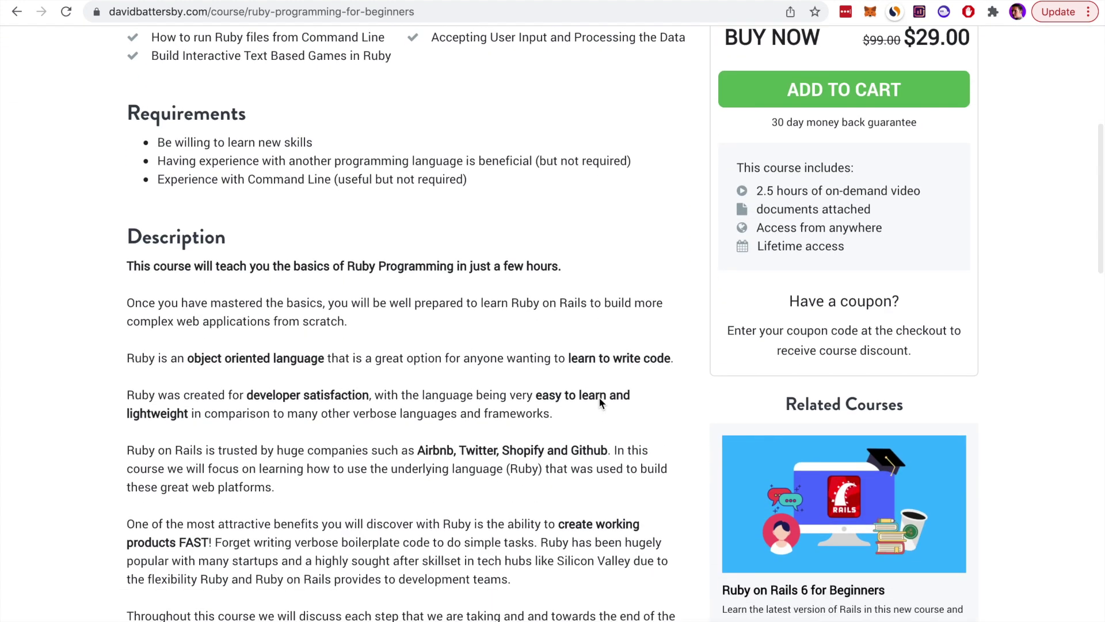
scroll(599, 402, "down", 2)
scroll(601, 401, "down", 3)
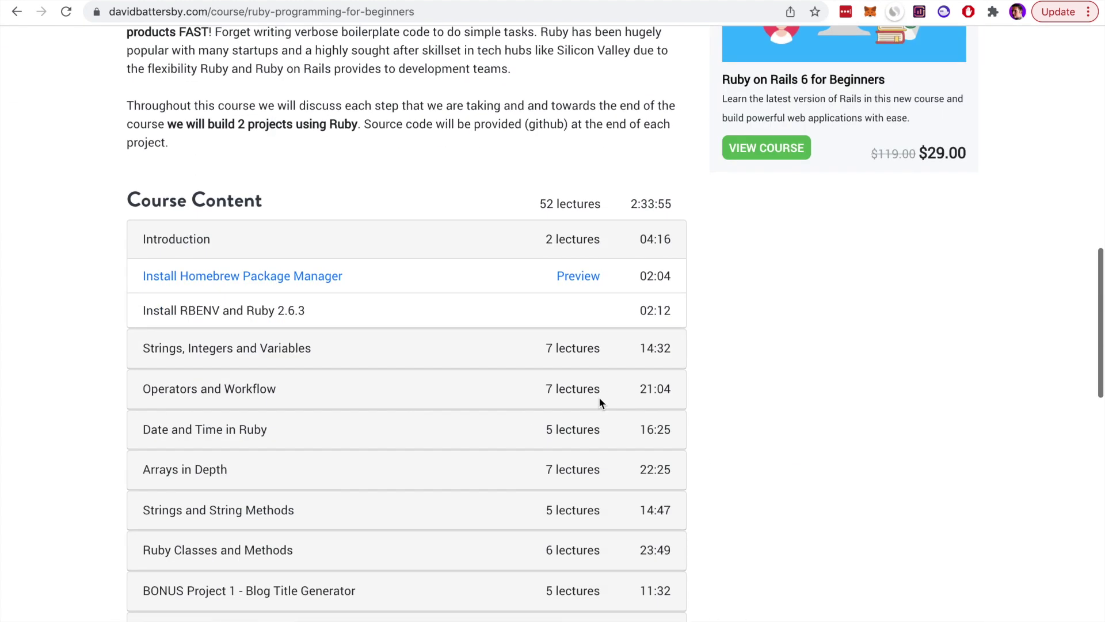
scroll(600, 402, "down", 2)
scroll(600, 401, "down", 1)
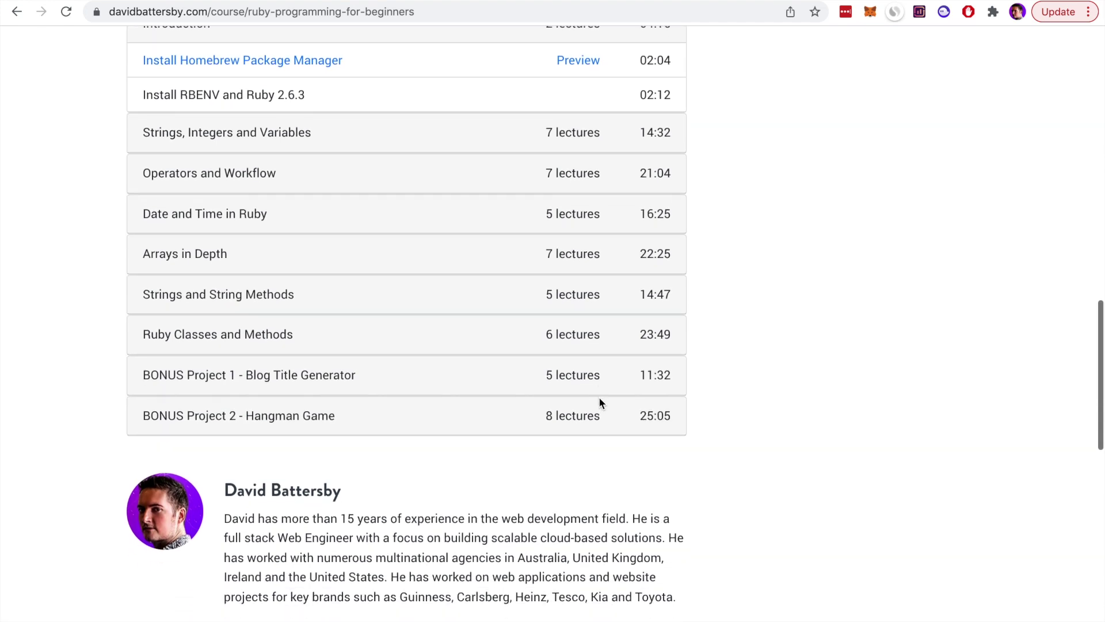
scroll(600, 401, "down", 5)
scroll(599, 402, "down", 1)
scroll(601, 402, "down", 3)
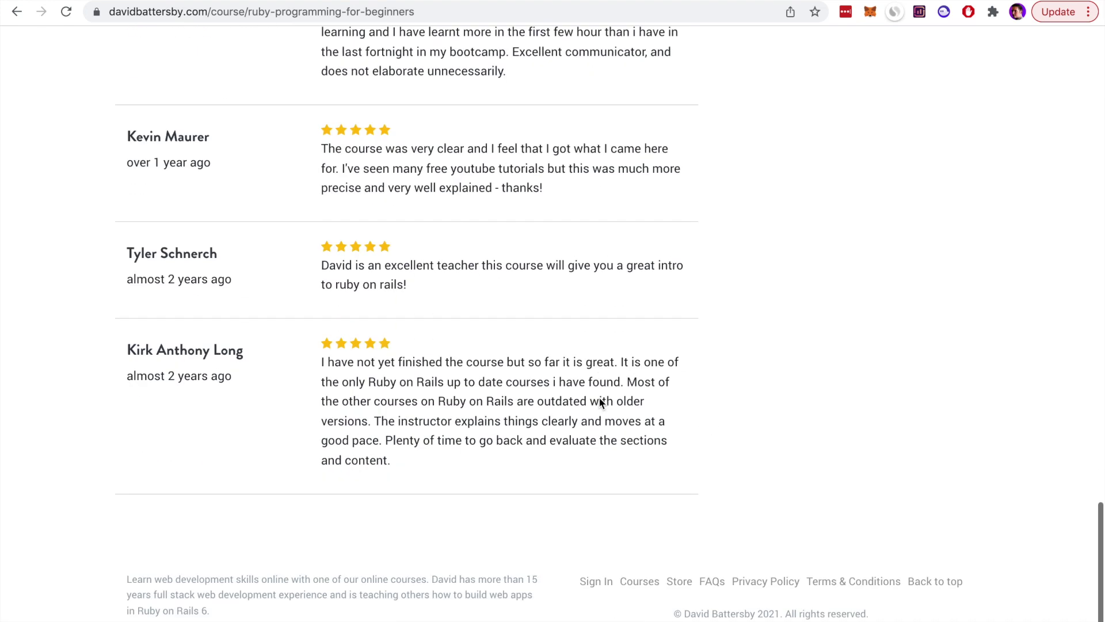
scroll(598, 397, "up", 1)
scroll(598, 396, "up", 2)
scroll(599, 396, "up", 7)
scroll(598, 396, "up", 15)
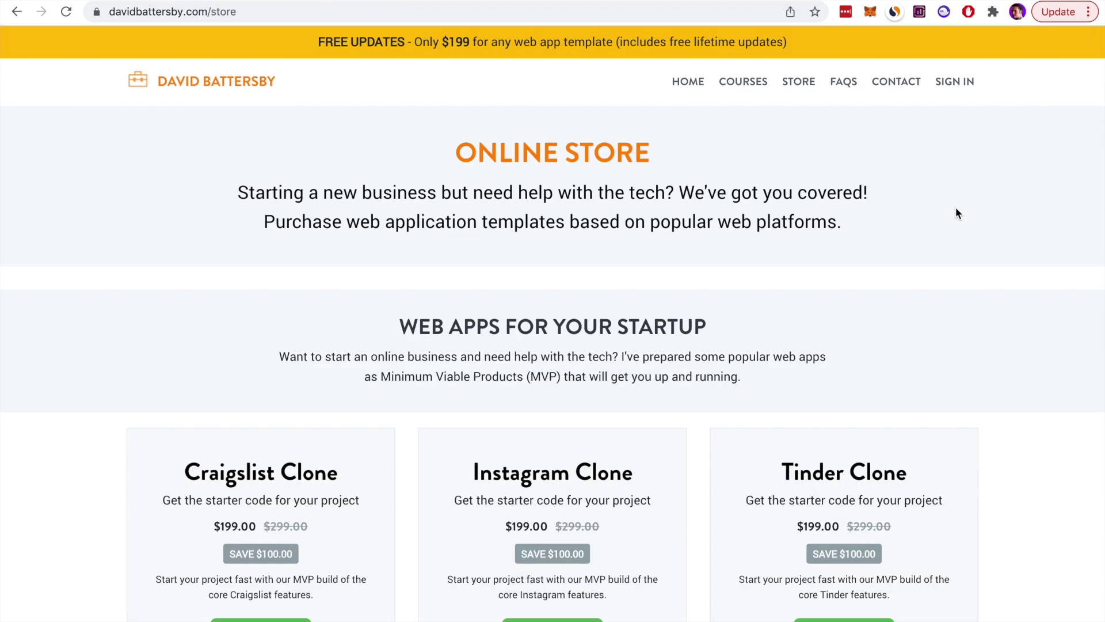
scroll(957, 225, "down", 1)
scroll(957, 225, "down", 1)
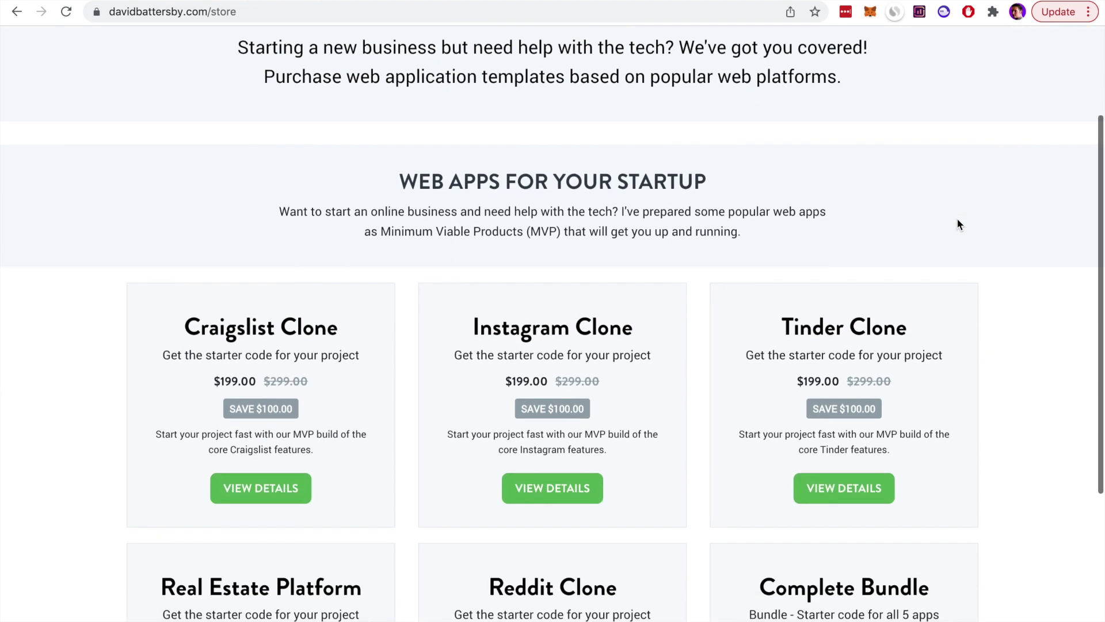
scroll(957, 224, "down", 1)
scroll(957, 225, "down", 1)
scroll(957, 224, "down", 2)
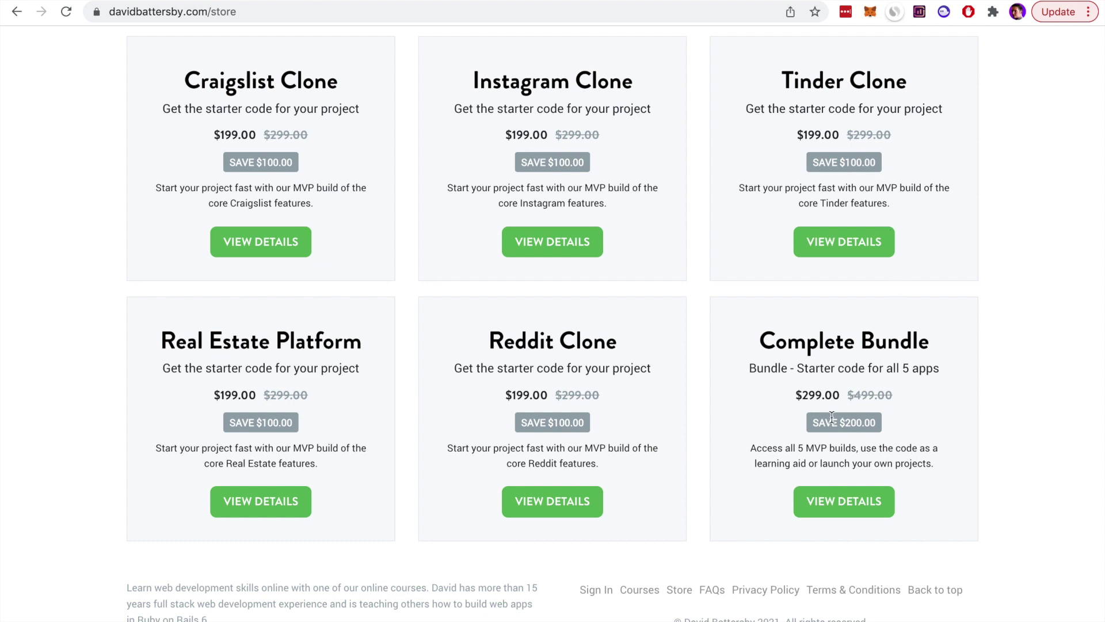
left_click_drag(840, 393, 795, 400)
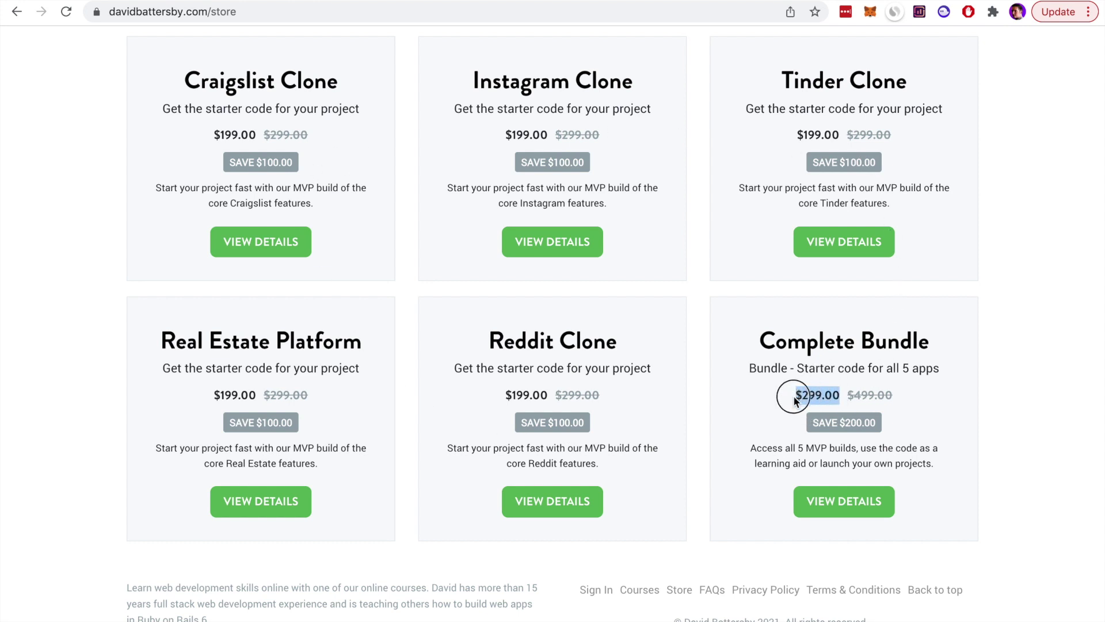
left_click(816, 394)
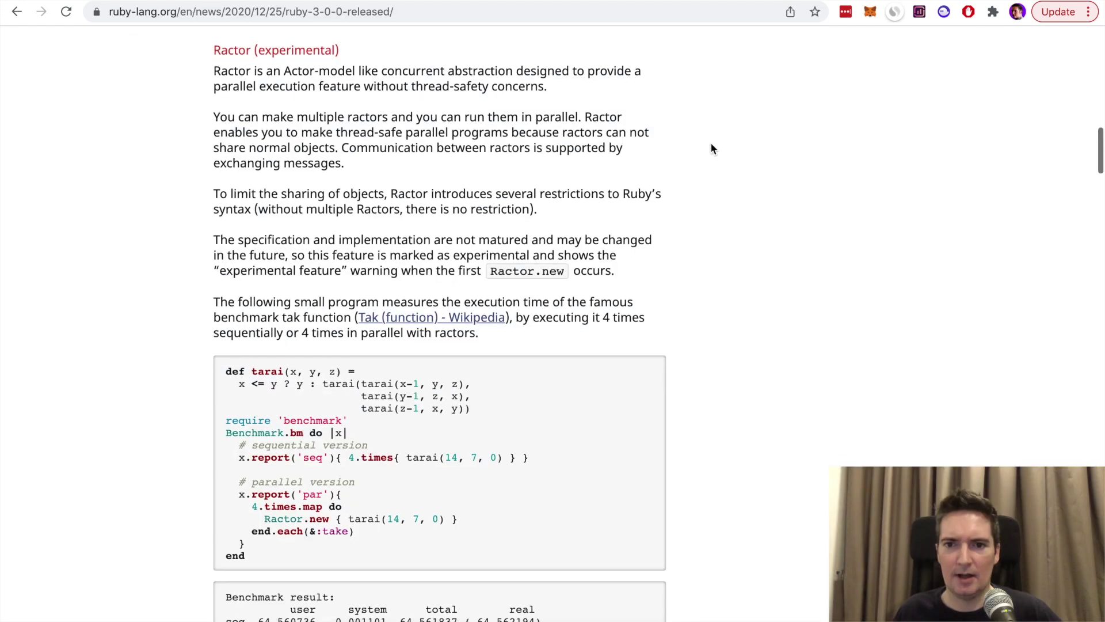
scroll(711, 142, "down", 1)
scroll(710, 143, "down", 2)
scroll(711, 148, "down", 2)
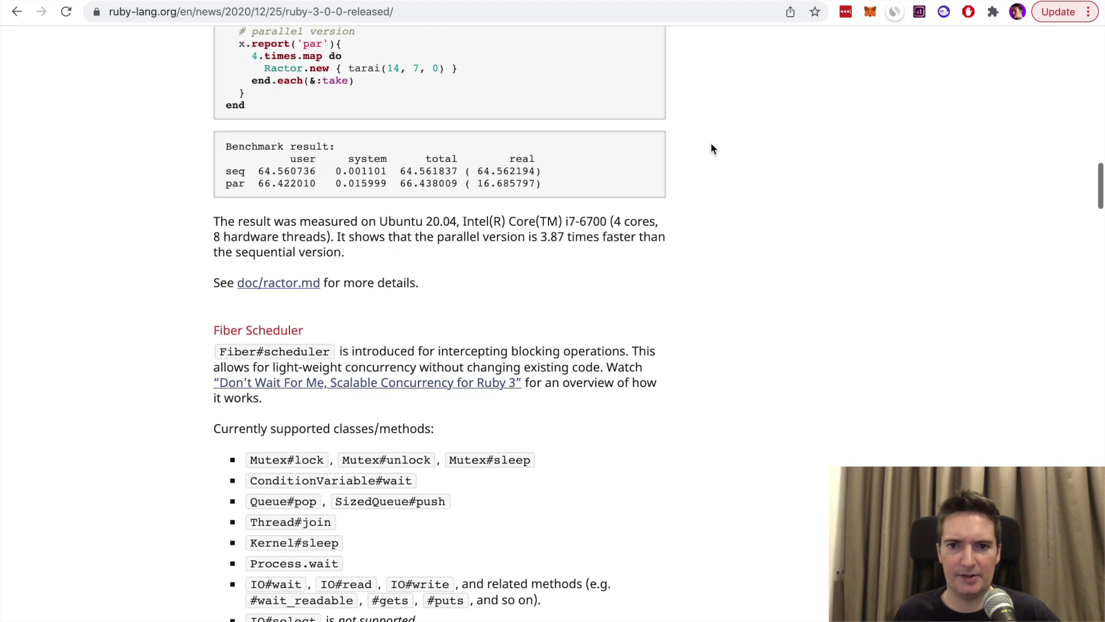
scroll(710, 148, "down", 4)
scroll(710, 149, "down", 2)
scroll(711, 149, "down", 2)
scroll(711, 148, "down", 3)
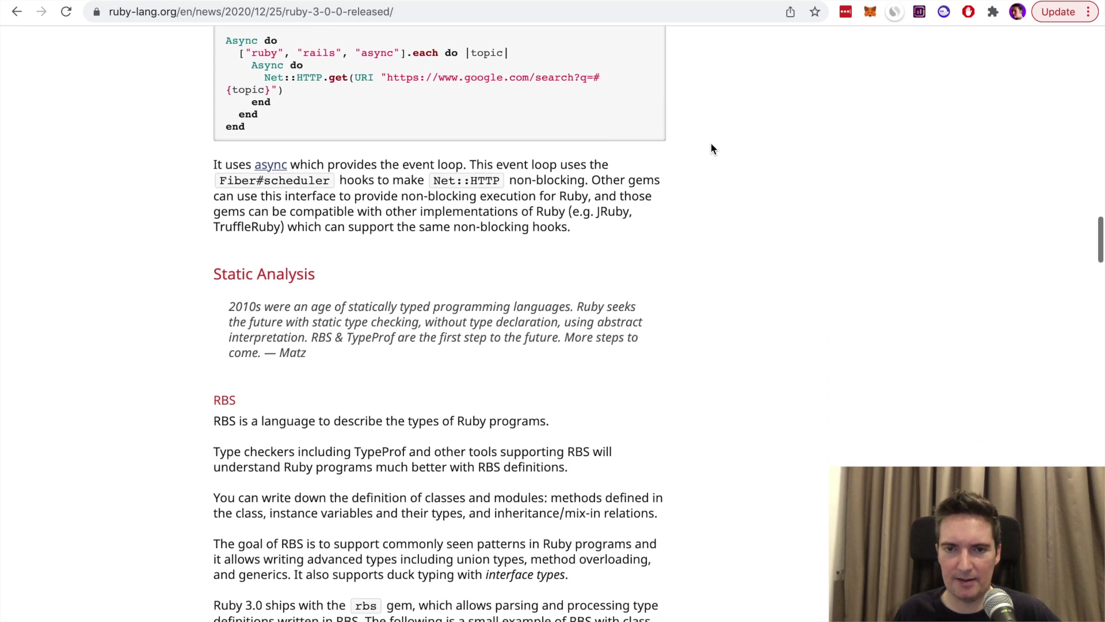
scroll(710, 149, "down", 3)
scroll(711, 149, "up", 5)
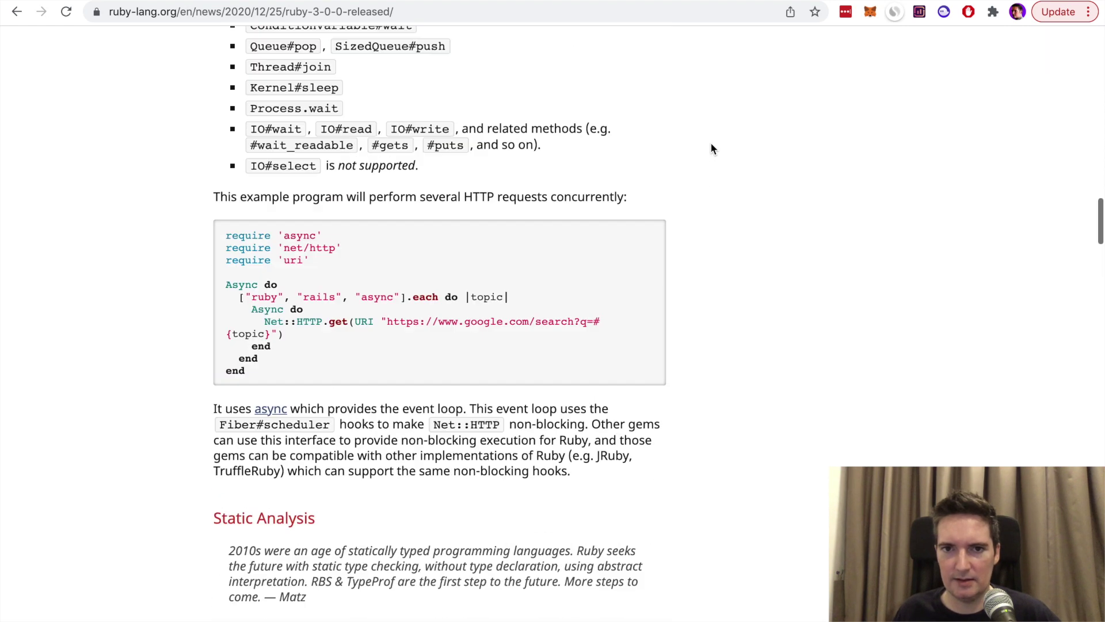
scroll(711, 150, "up", 5)
scroll(711, 149, "up", 5)
scroll(711, 149, "up", 3)
scroll(711, 143, "up", 3)
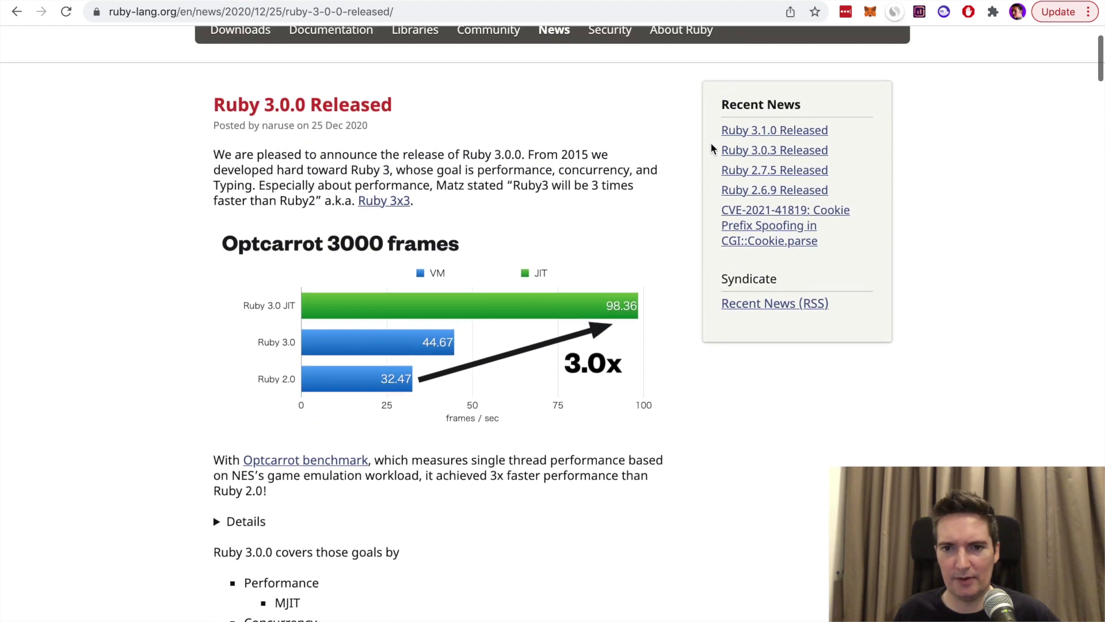
scroll(711, 147, "up", 3)
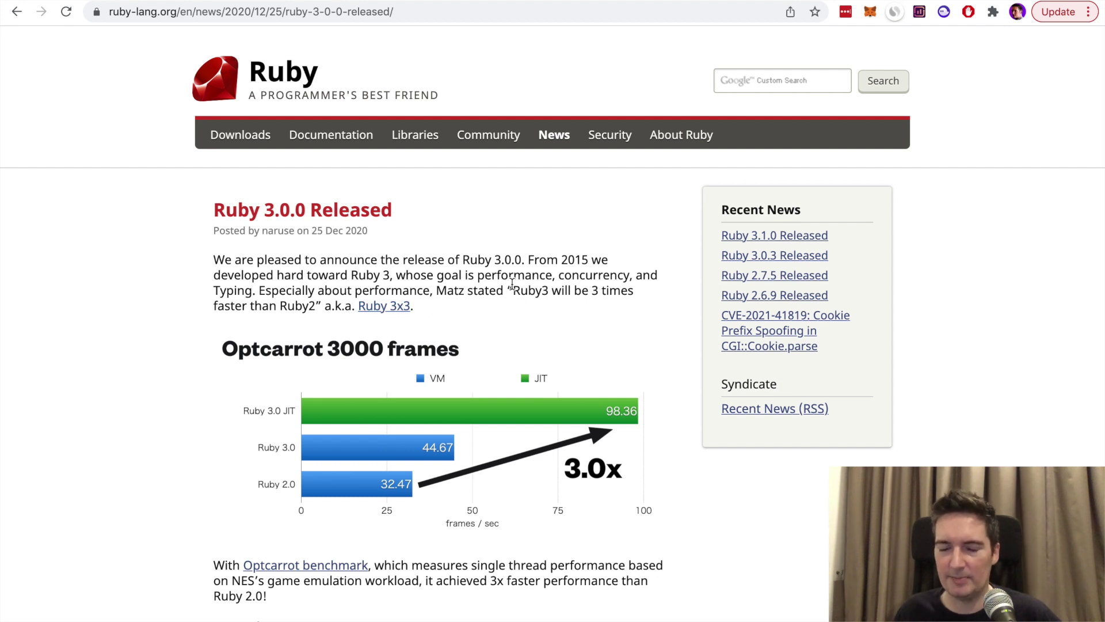
Step: Run rvm -v in Terminal and highlight the reported version 1.29.12
key("super+Tab")
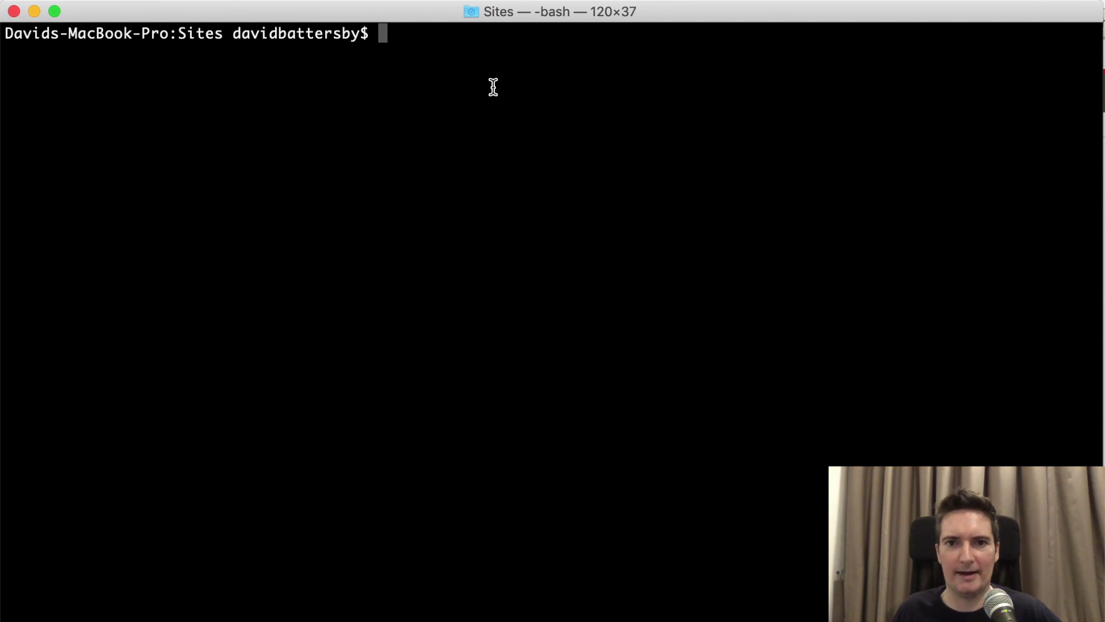
type("rv")
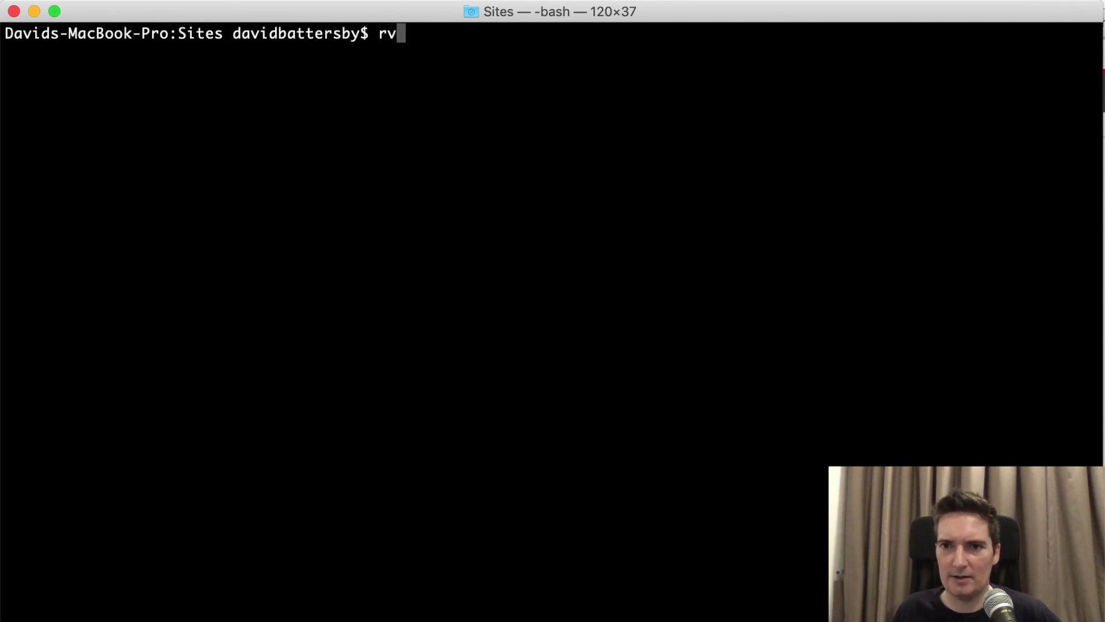
type("m")
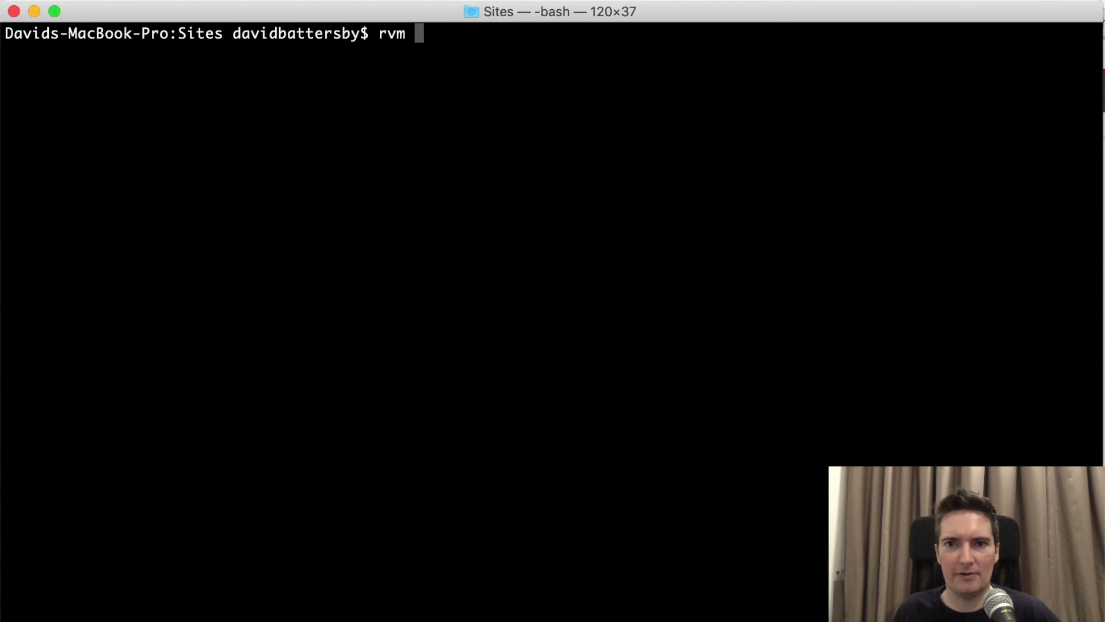
type(" -v")
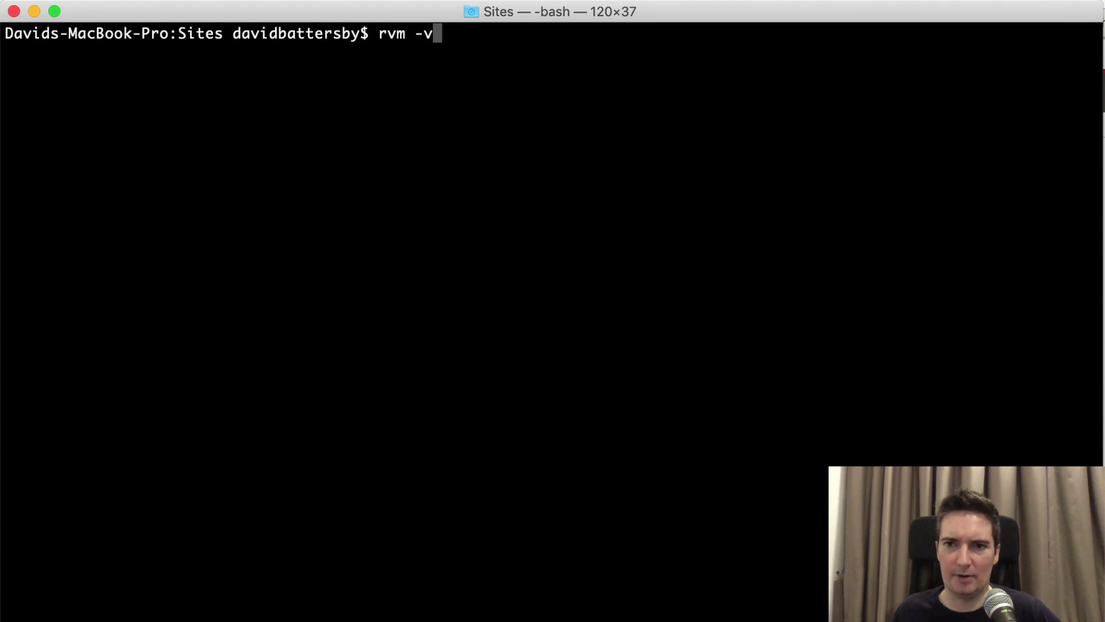
key("Return")
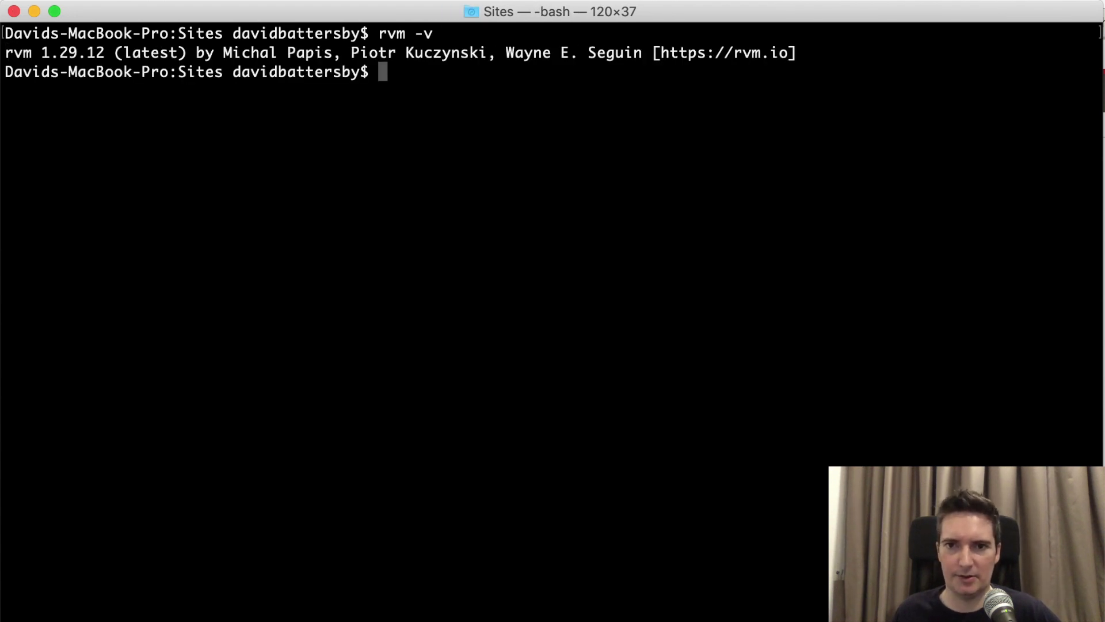
left_click_drag(104, 53, 40, 53)
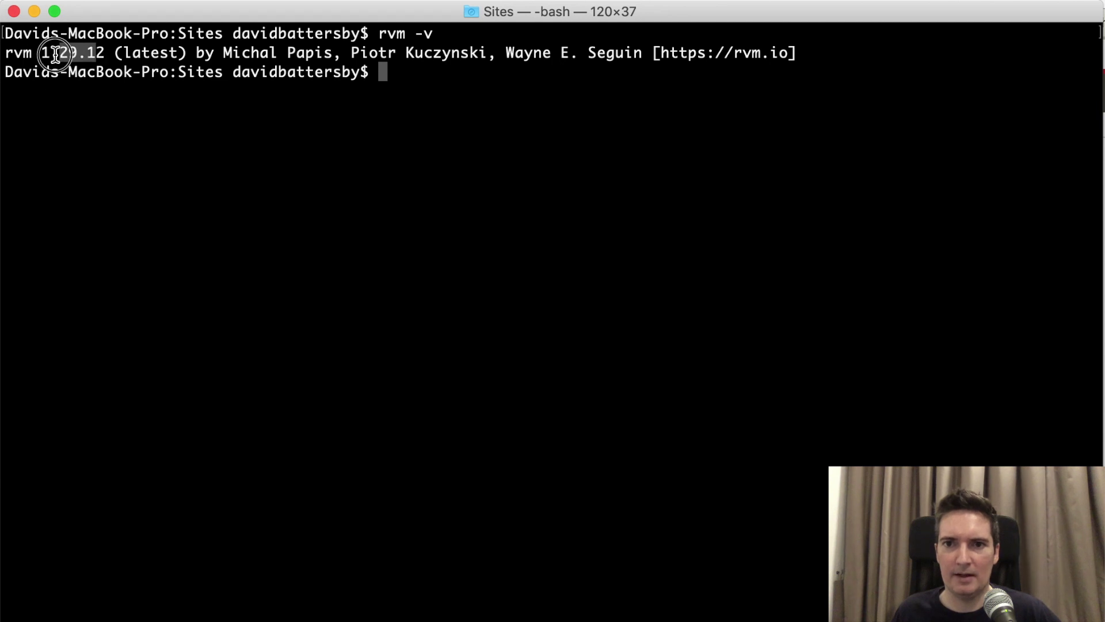
left_click(105, 52)
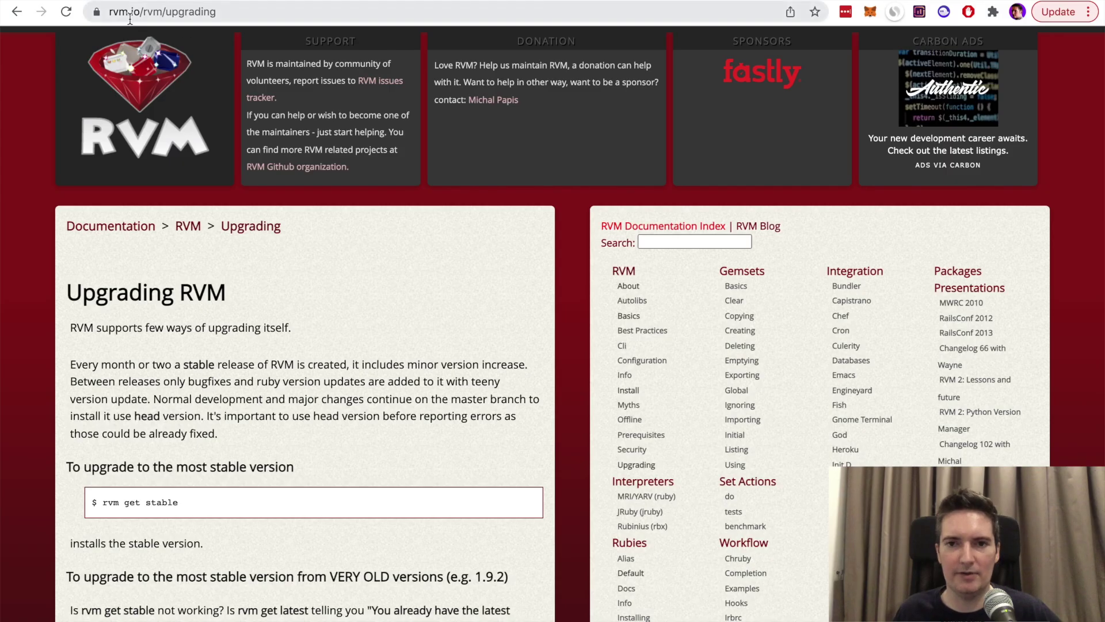
left_click(117, 16)
left_click(567, 245)
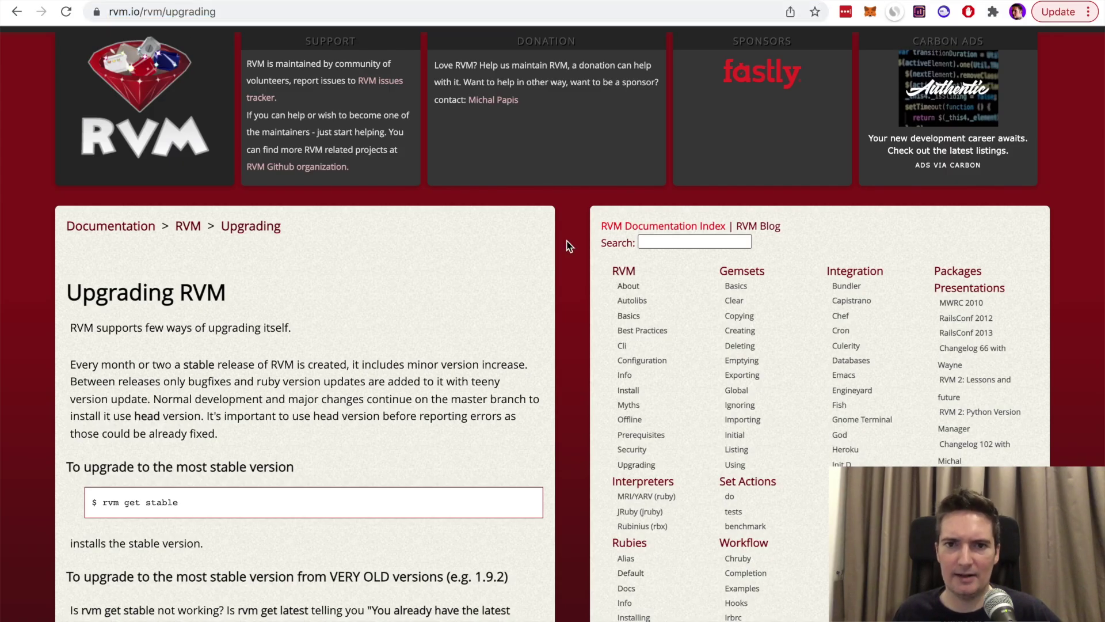
scroll(523, 380, "down", 3)
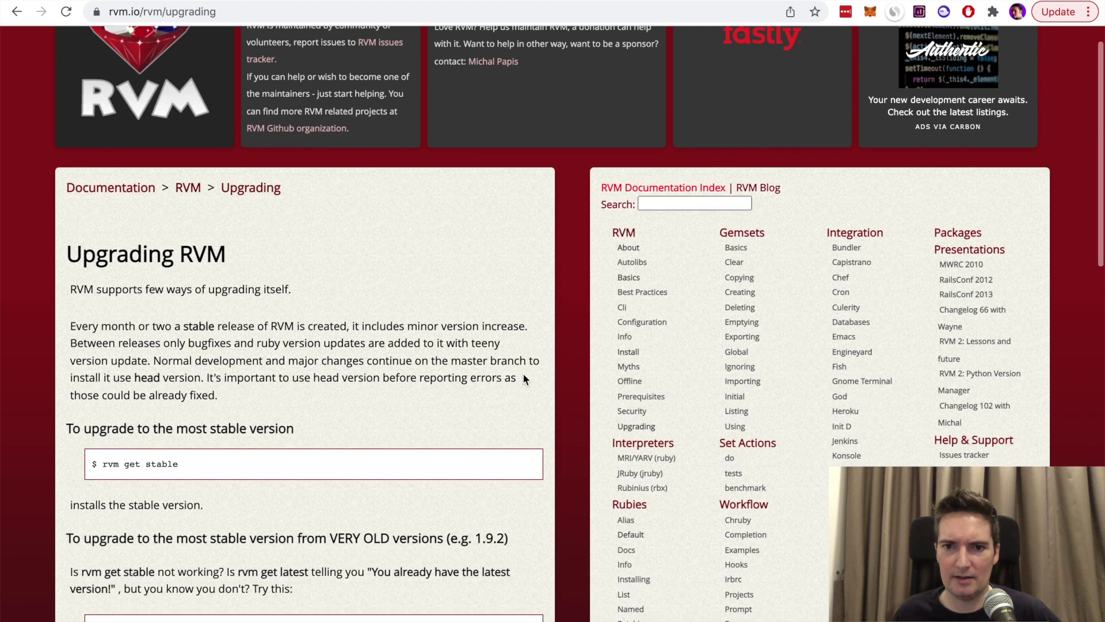
scroll(415, 330, "down", 1)
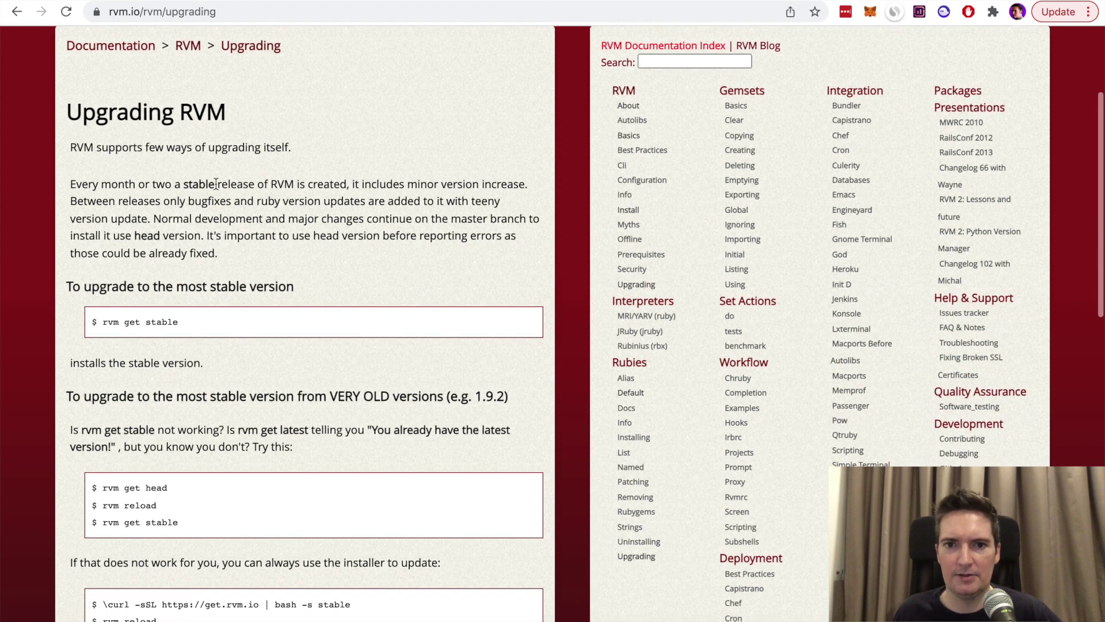
scroll(370, 430, "down", 3)
scroll(370, 430, "down", 2)
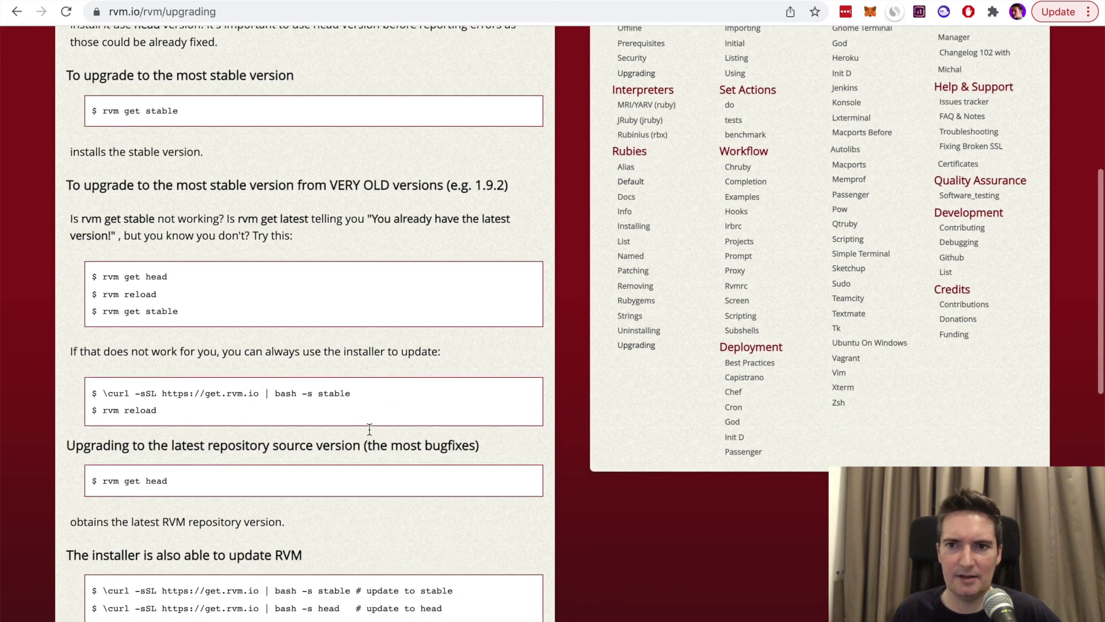
scroll(343, 372, "down", 3)
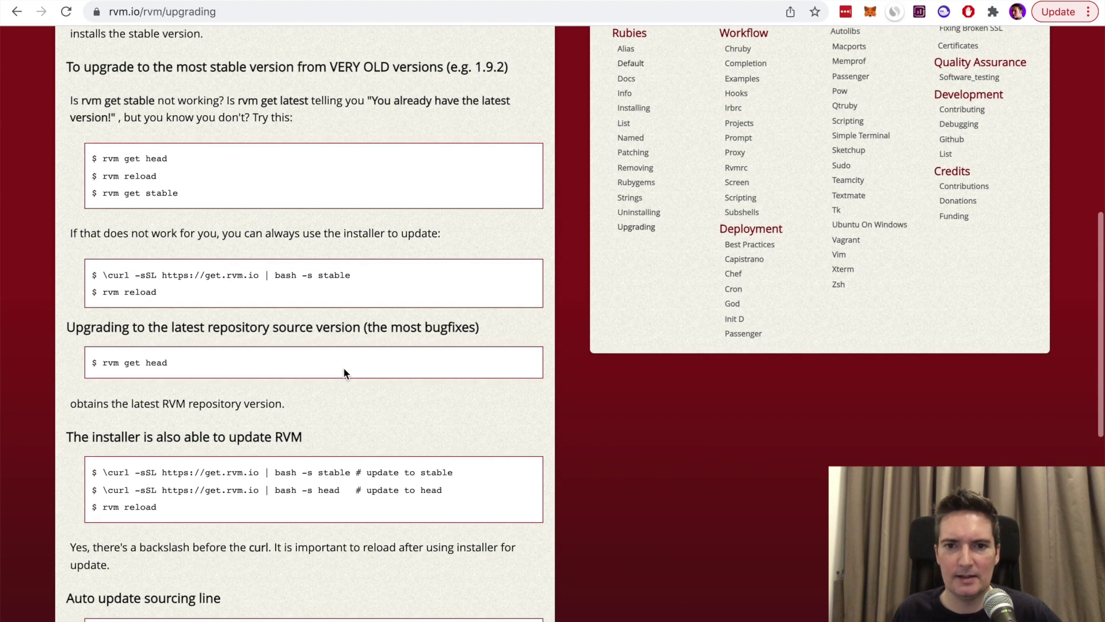
scroll(324, 367, "down", 3)
scroll(325, 367, "down", 2)
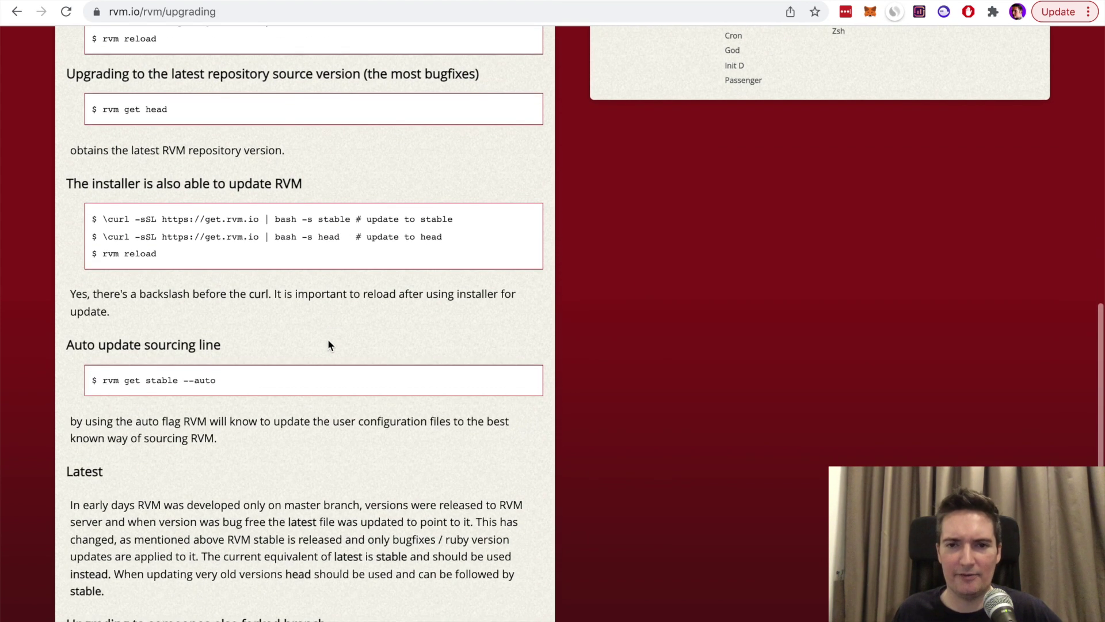
scroll(328, 338, "up", 1)
scroll(327, 338, "up", 5)
scroll(329, 334, "up", 3)
scroll(329, 335, "up", 1)
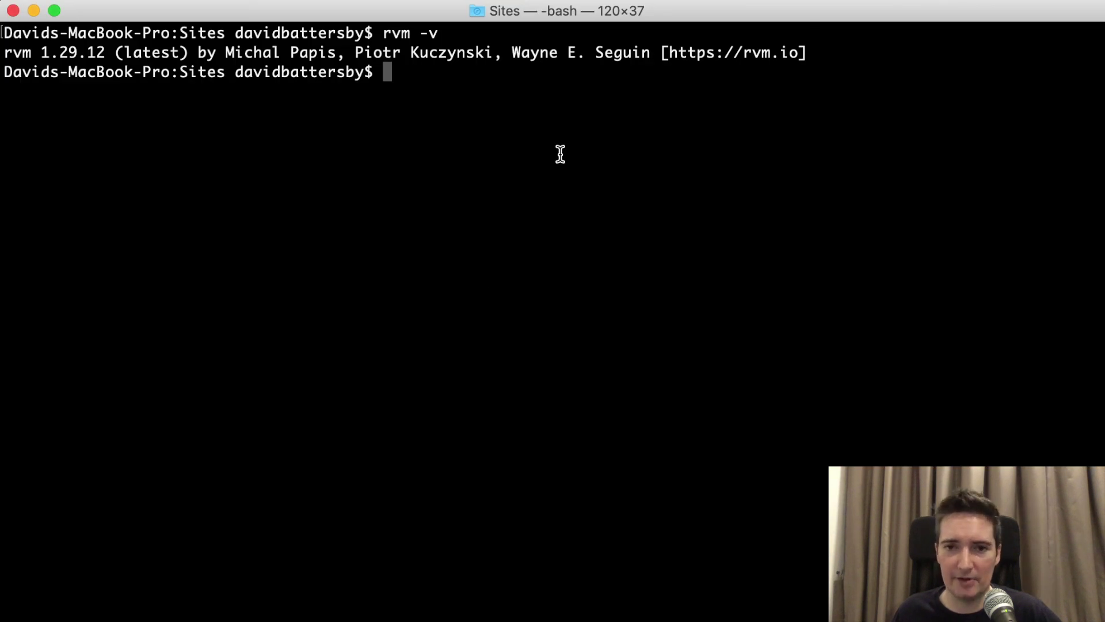
type("clear")
Step: Clear the screen, run rvm list known, and highlight the 3.0.0 and 2.7.2 entries
key("Return")
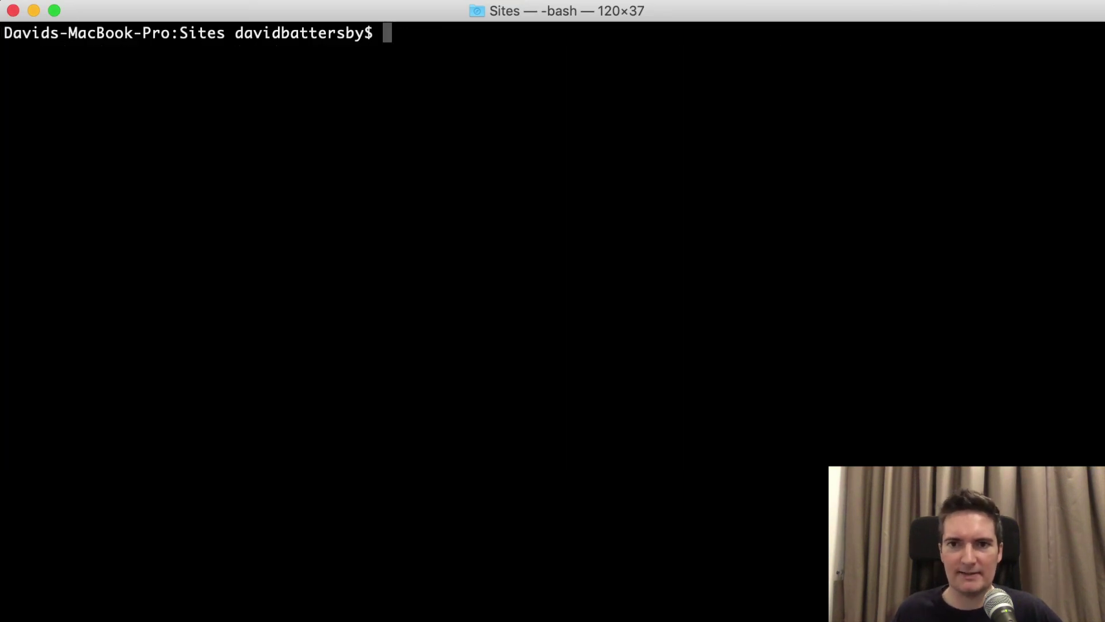
type("rvm ")
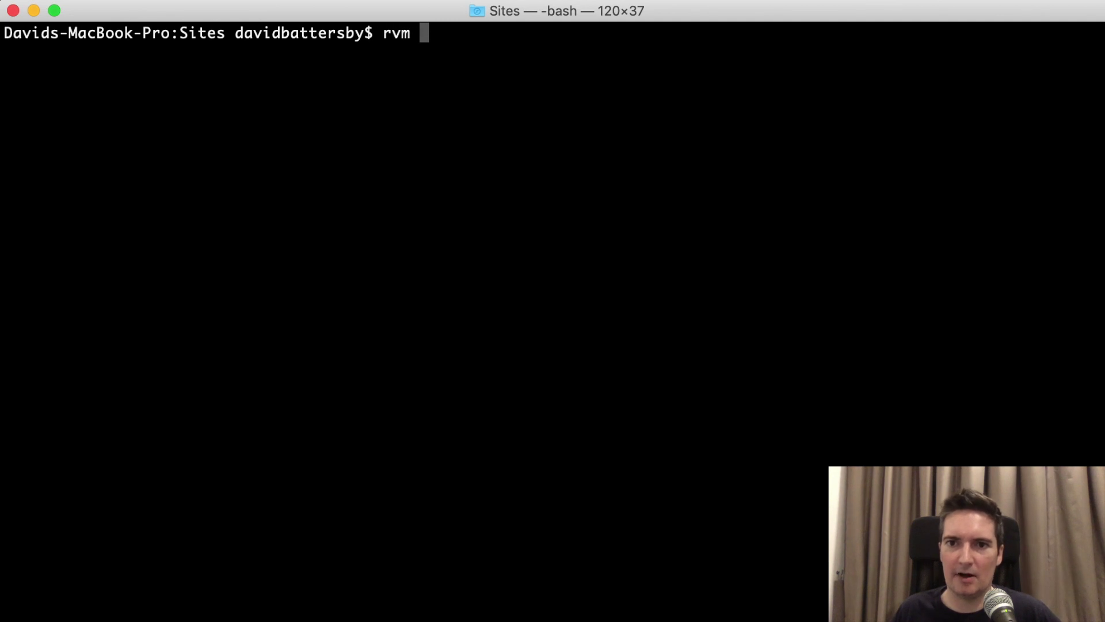
type("list k")
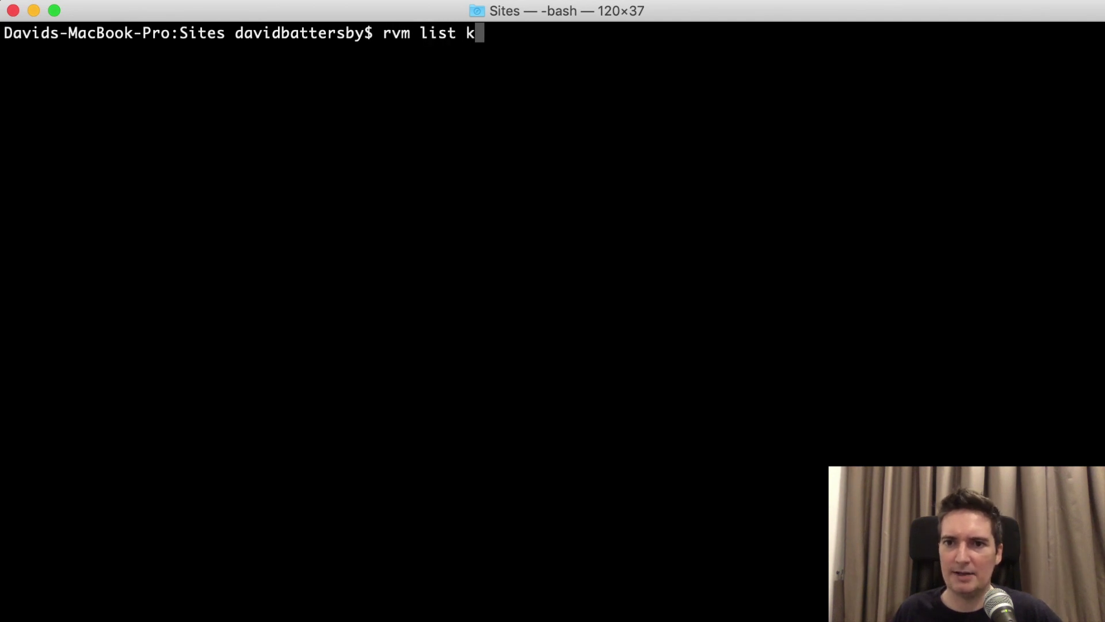
type("nown")
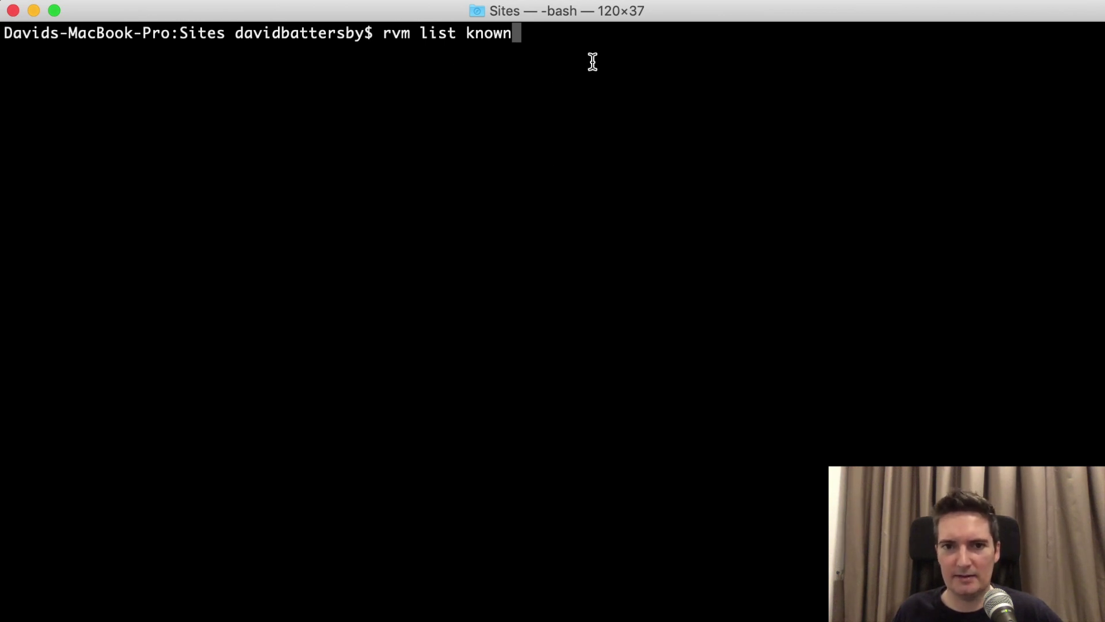
key("Return")
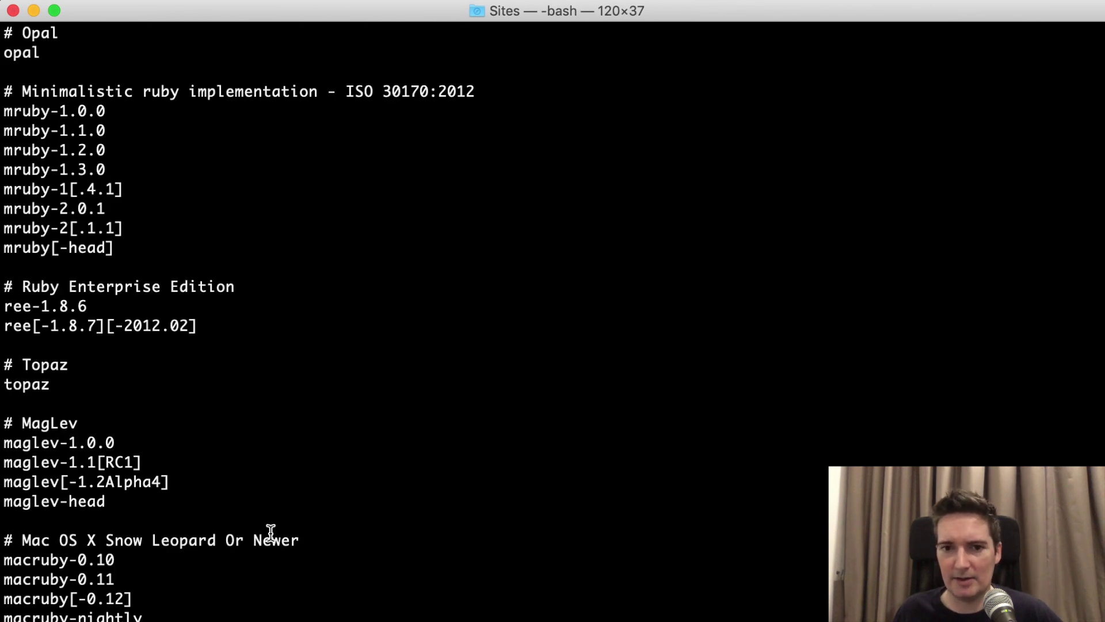
scroll(271, 531, "up", 5)
scroll(265, 464, "up", 5)
scroll(257, 422, "up", 2)
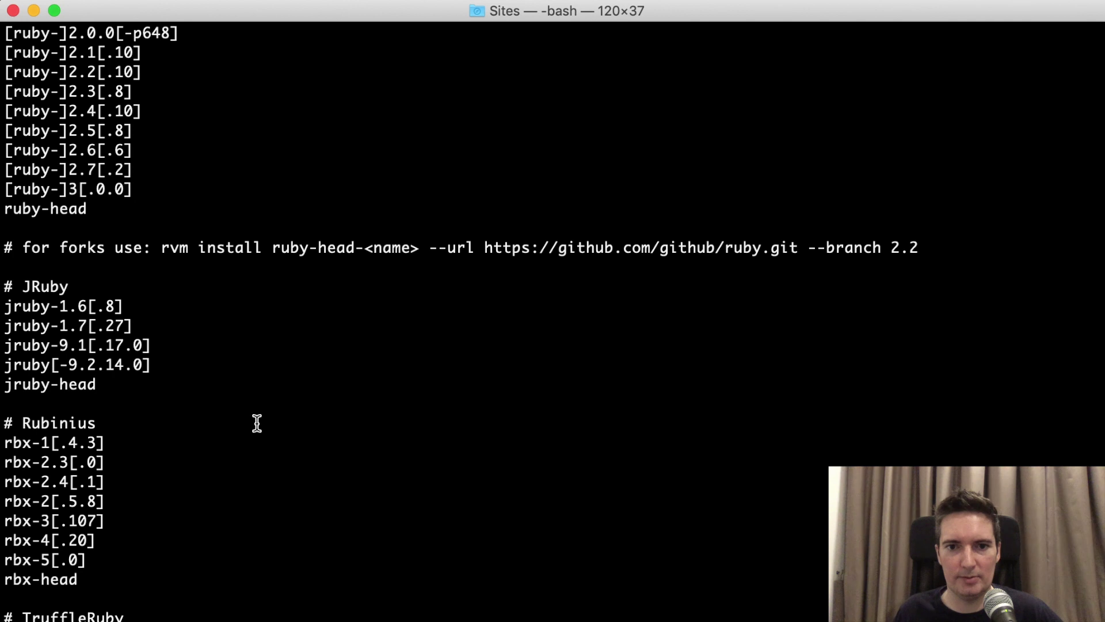
scroll(256, 422, "up", 3)
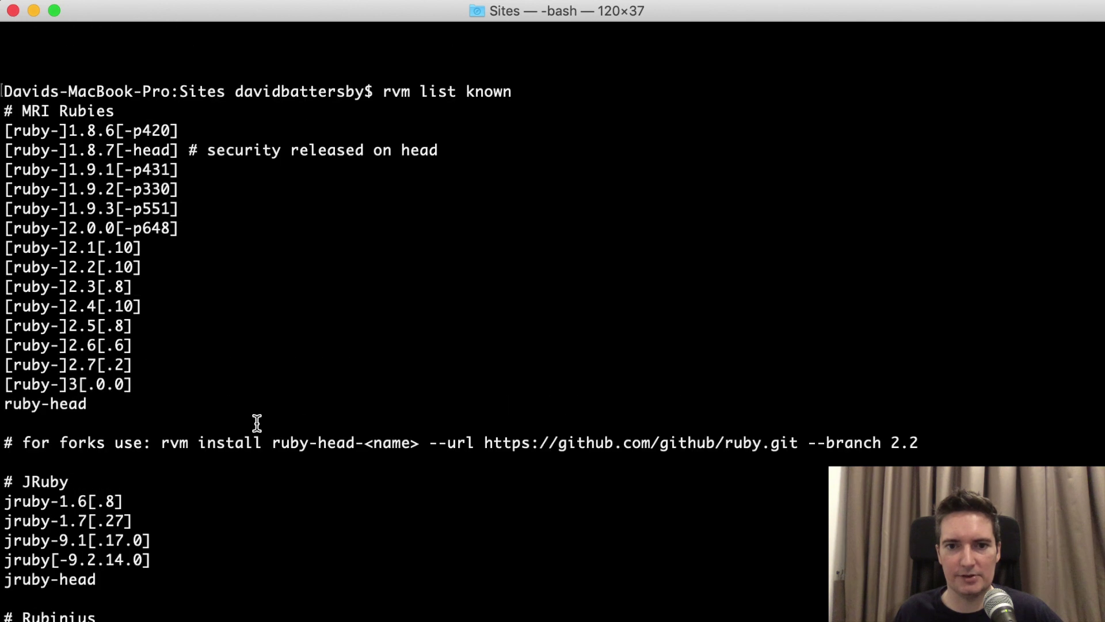
triple_click(40, 384)
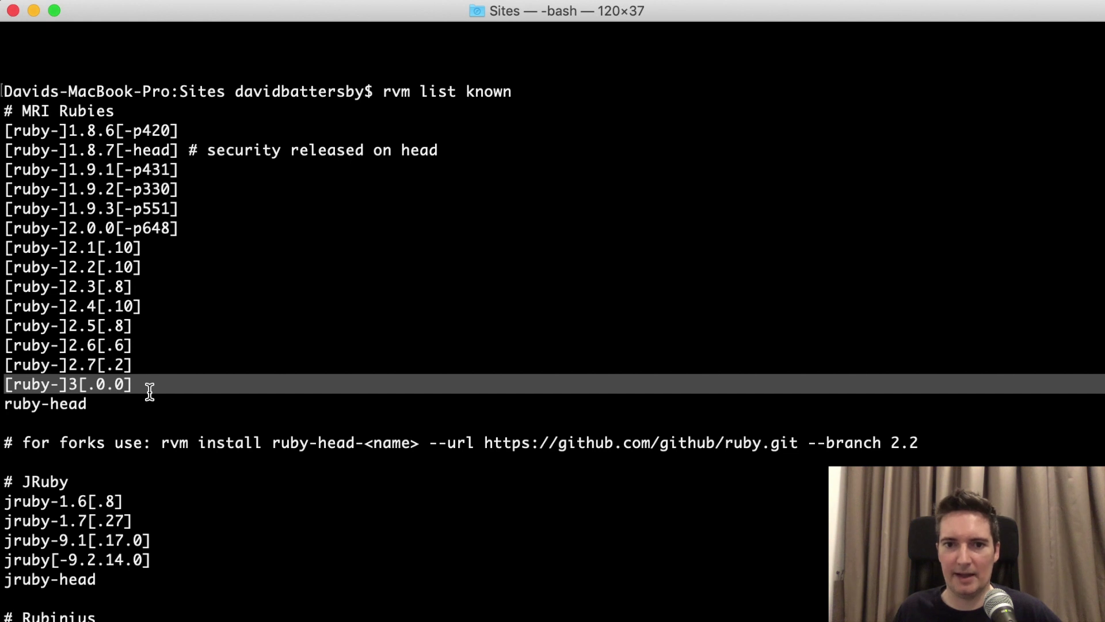
scroll(360, 400, "down", 1)
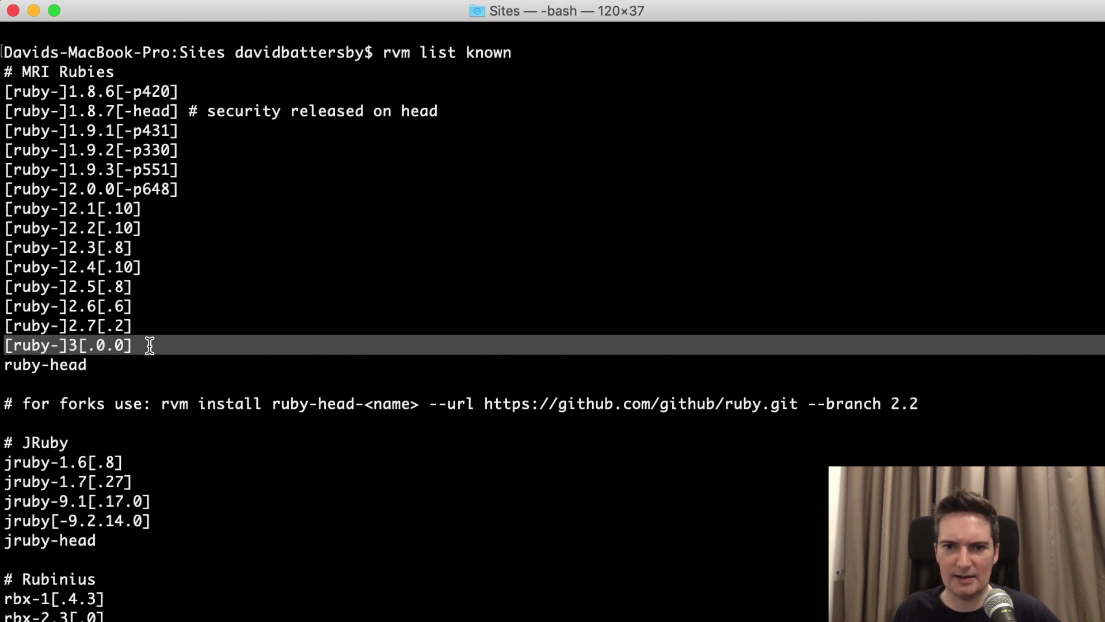
triple_click(33, 326)
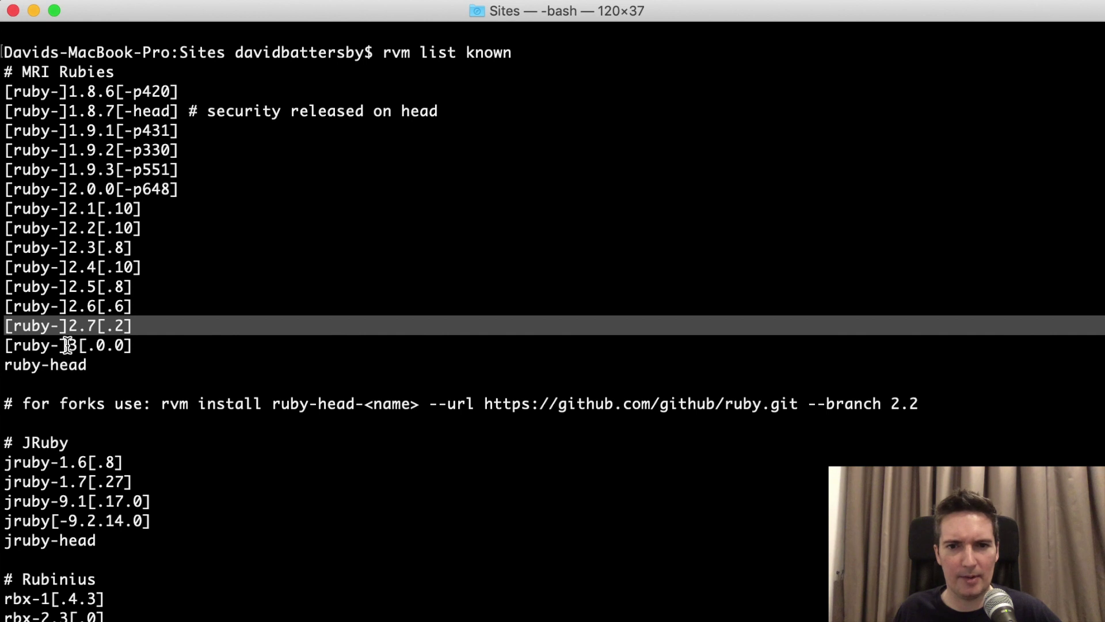
triple_click(35, 346)
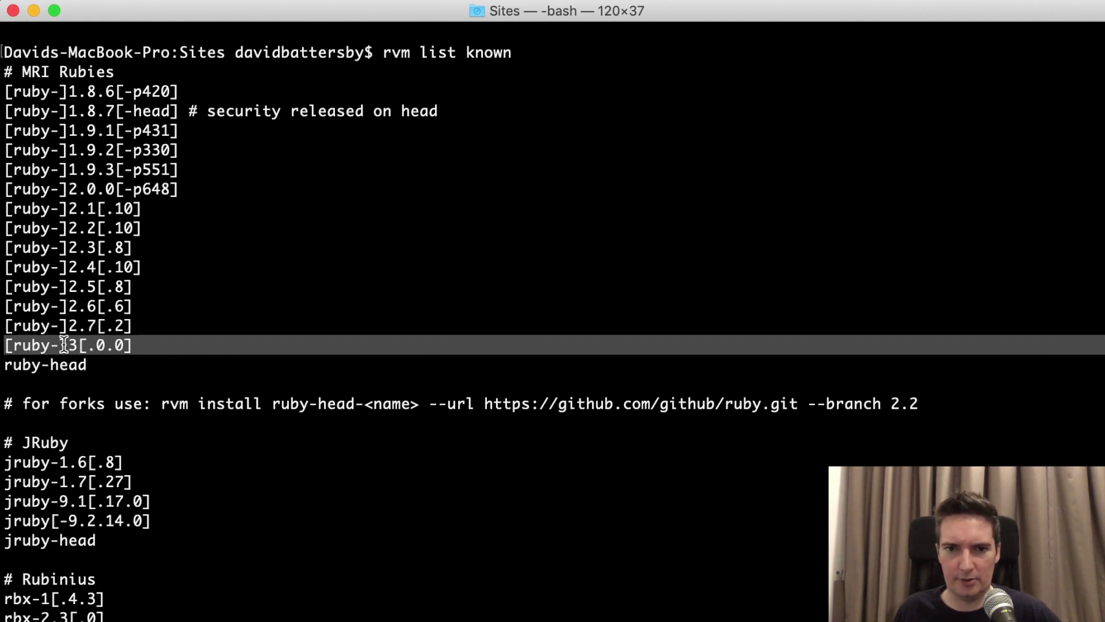
scroll(534, 42, "down", 10)
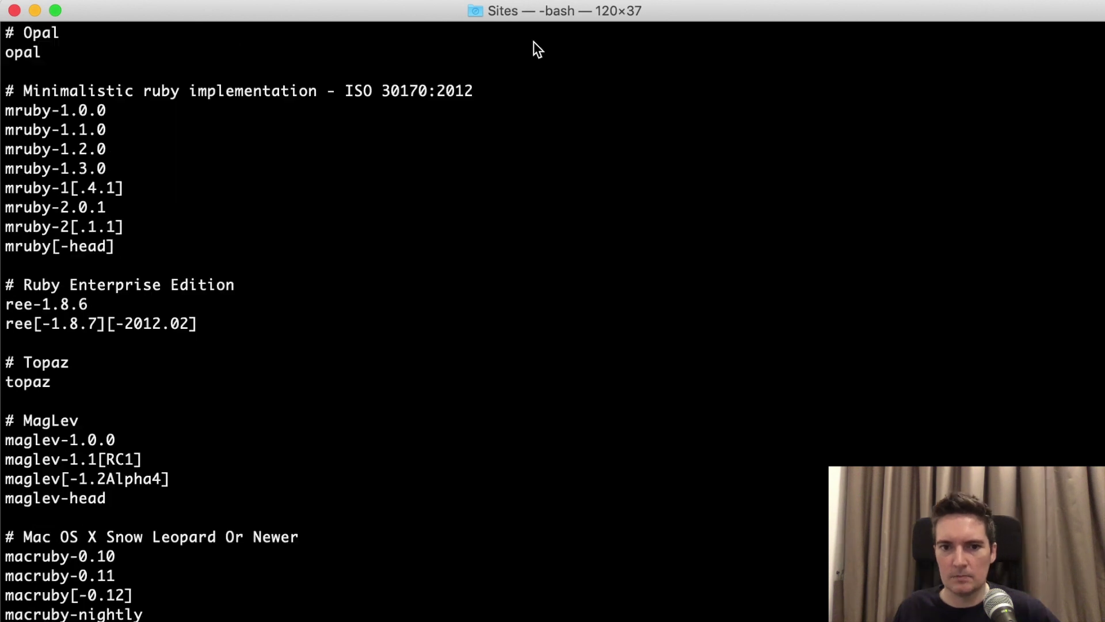
Step: Clear the screen and run rvm install 3.0.0 until the build completes
key("ctrl+l")
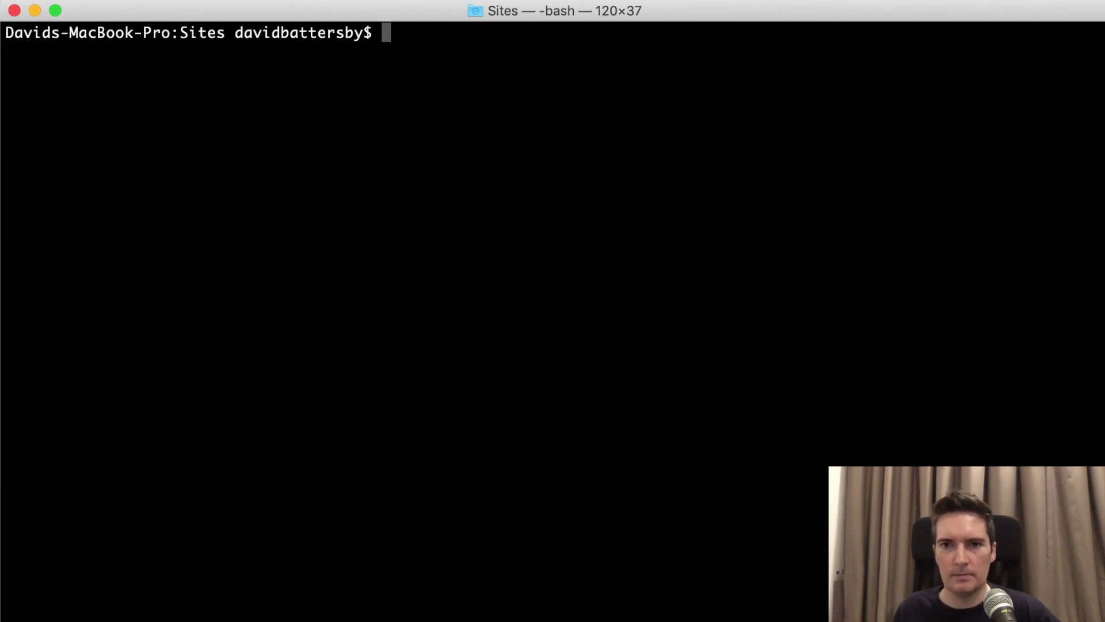
type("rvm install ")
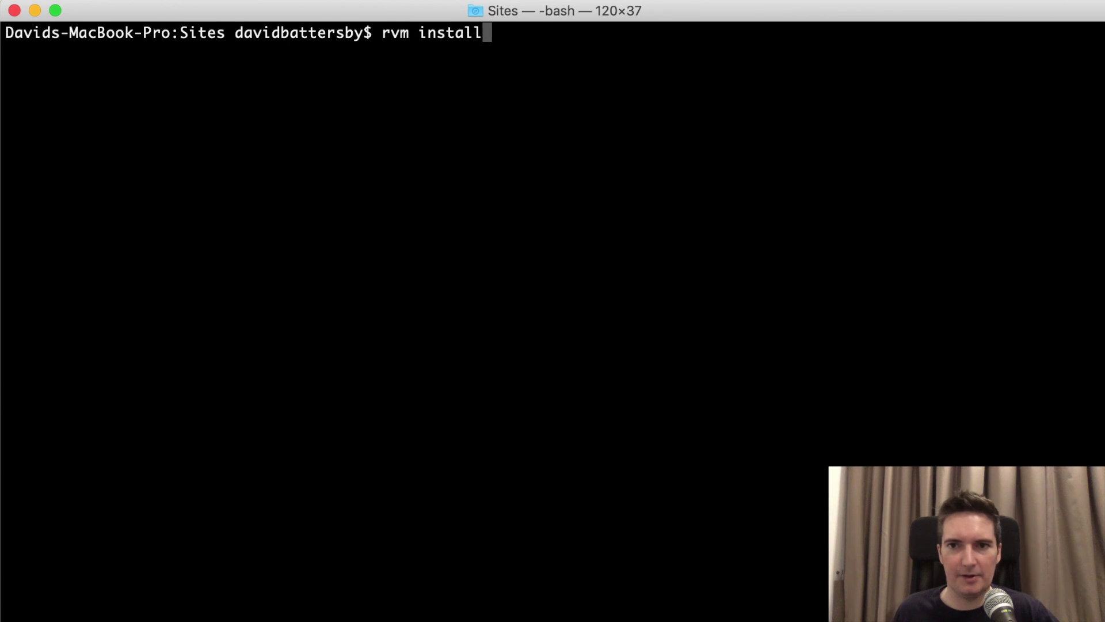
type("3.0.0")
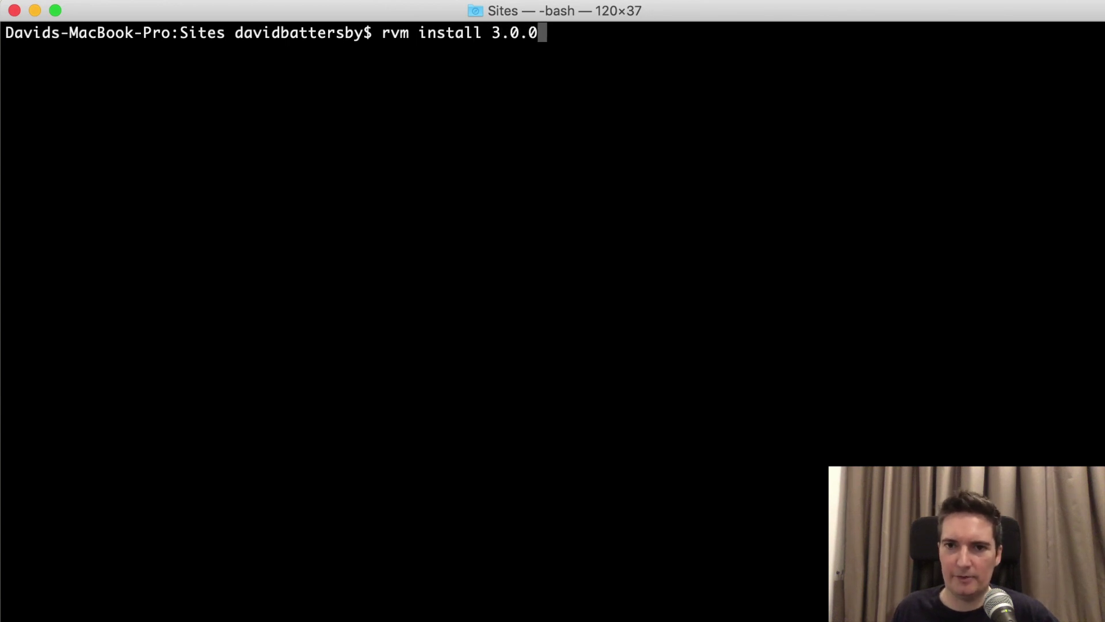
key("Return")
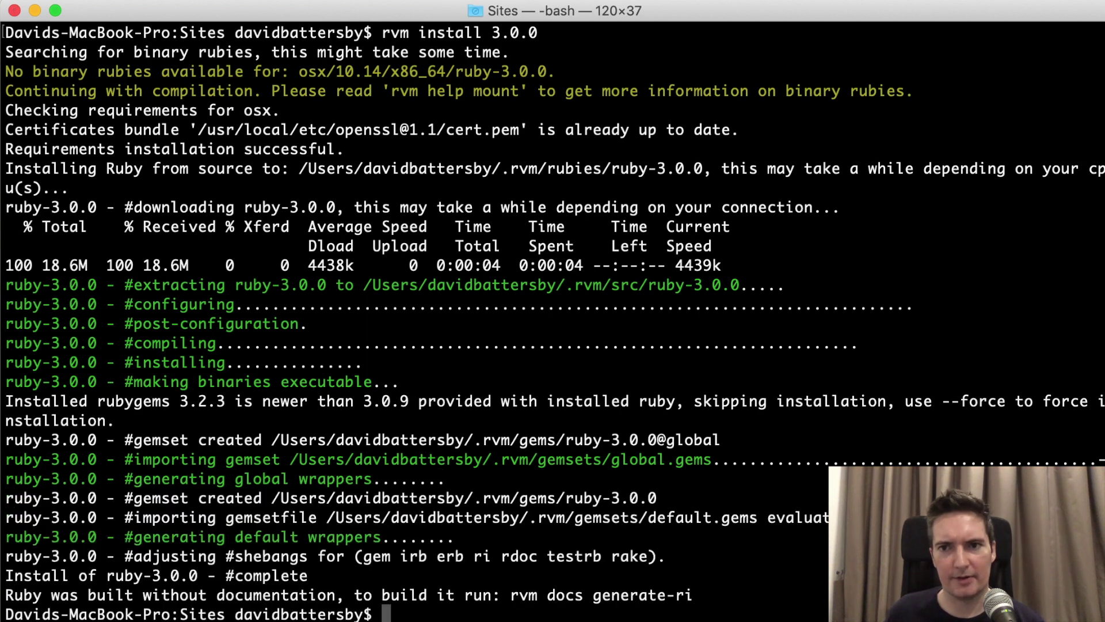
type("ub")
type("y ")
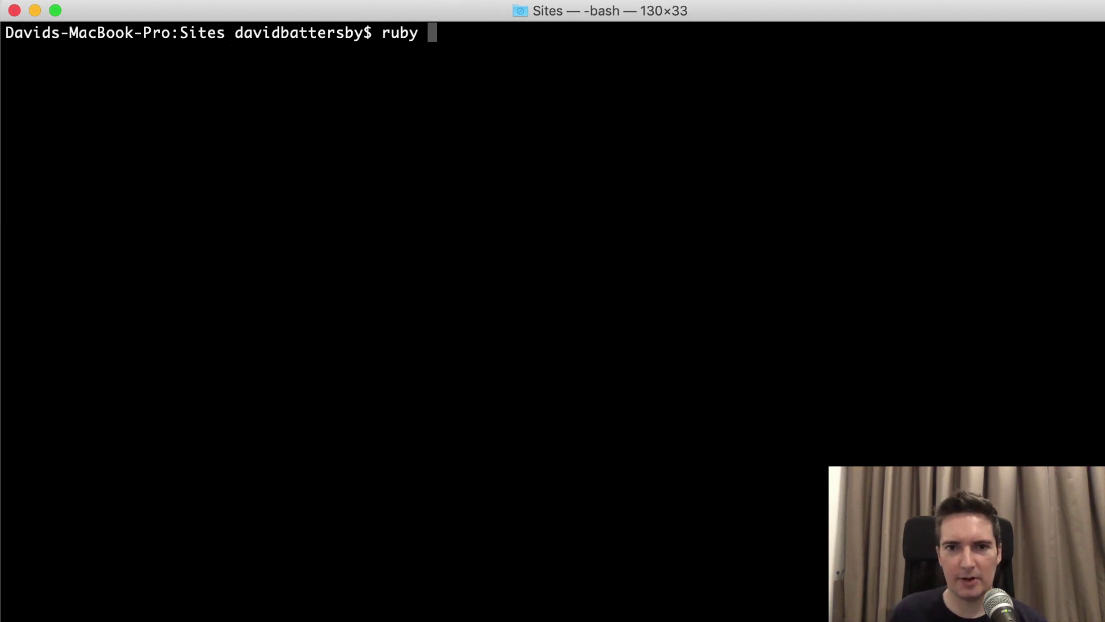
type("-v")
Step: Run ruby -v and highlight the reported version ruby 3.0.0p0
key("Return")
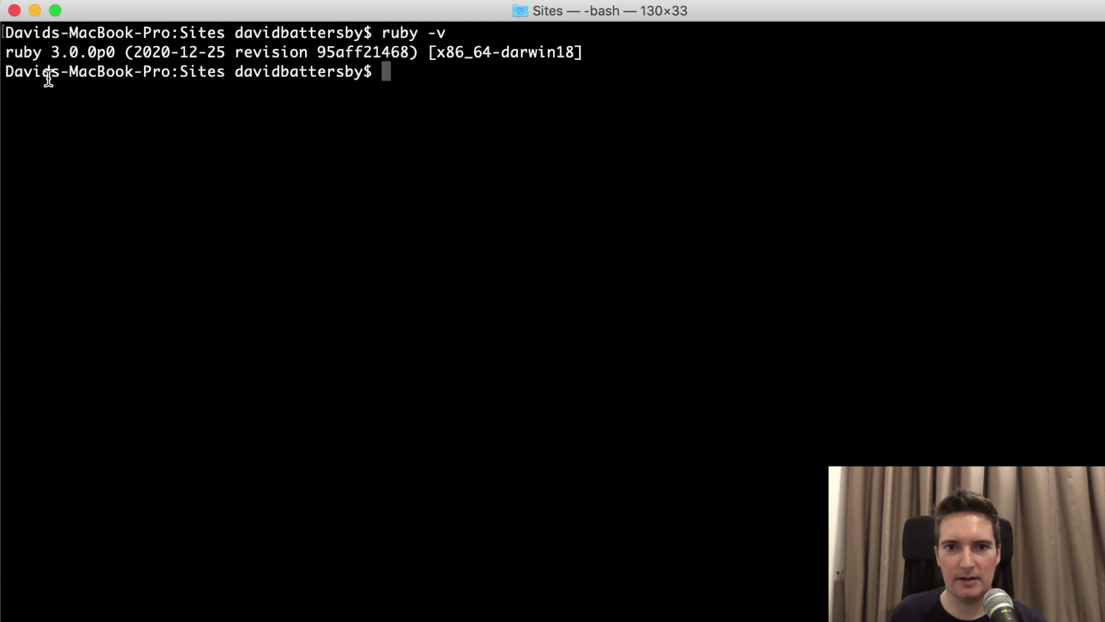
left_click_drag(116, 54, 5, 54)
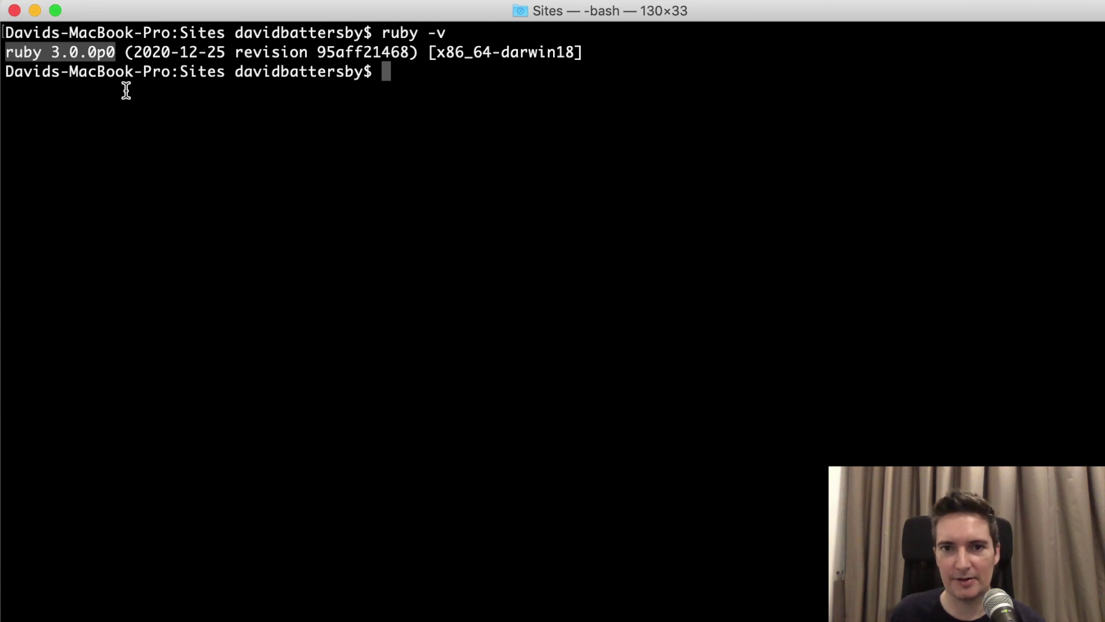
left_click(523, 90)
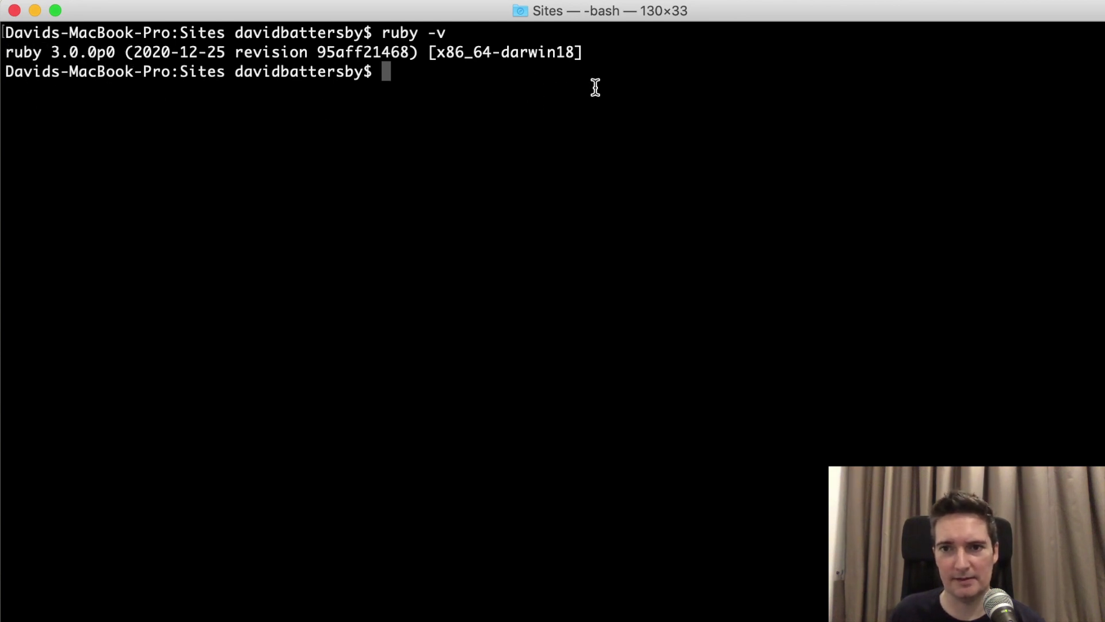
type("rvm lis")
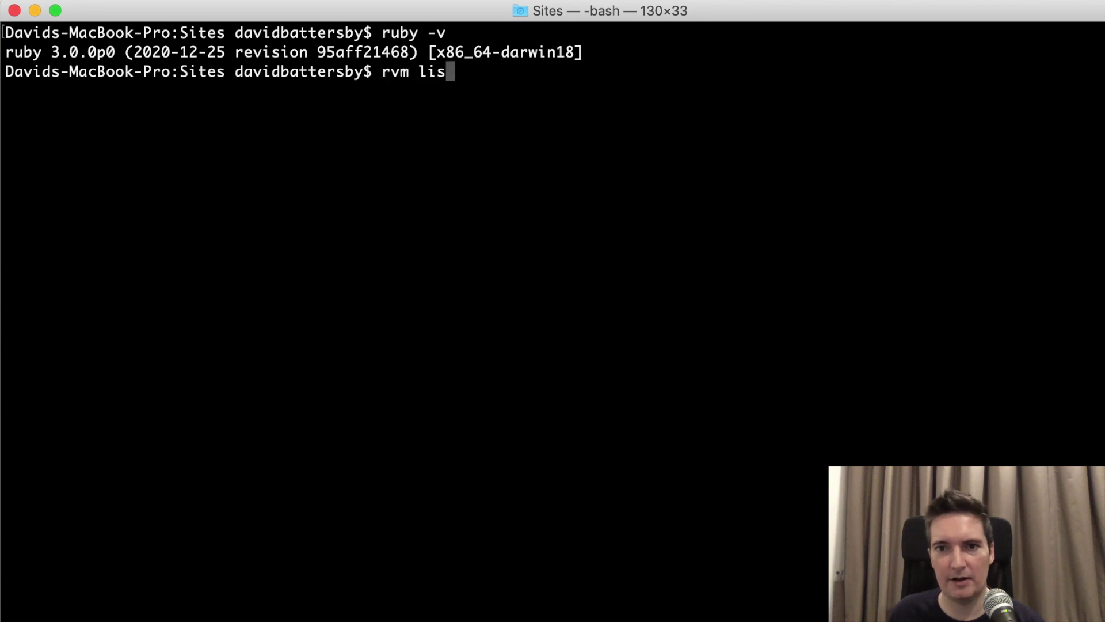
type("t")
Step: Run rvm list and highlight ruby-2.7.3 as the default Ruby
key("Return")
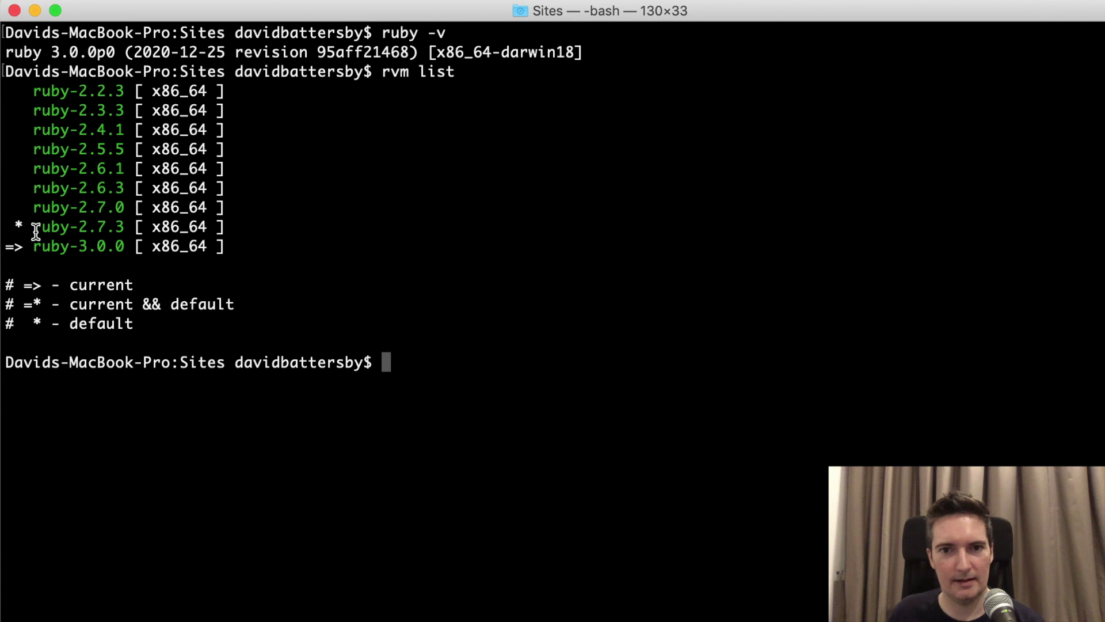
left_click_drag(7, 226, 25, 226)
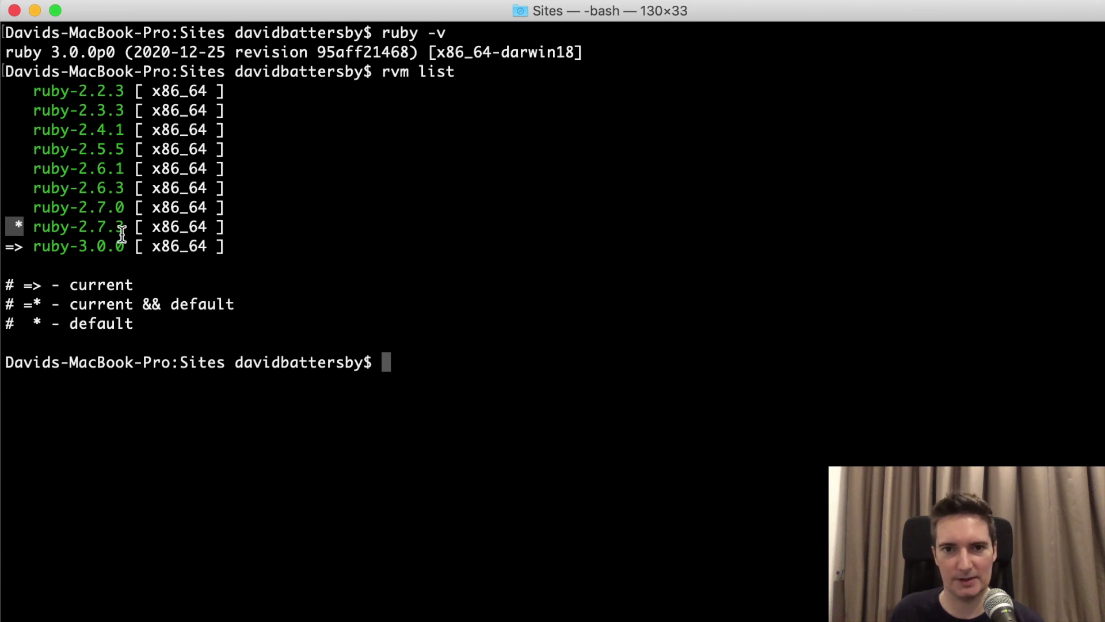
left_click_drag(125, 228, 29, 226)
left_click(344, 201)
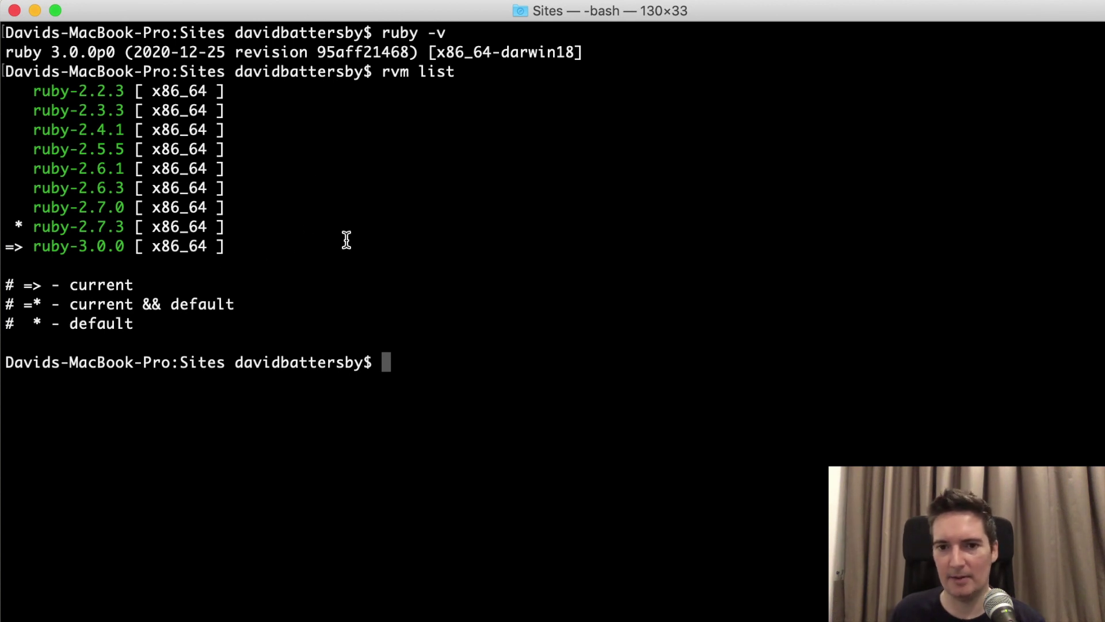
Step: Switch to Ruby 2.7.3 with rvm use, confirm via rvm list, and clear the screen
left_click(650, 336)
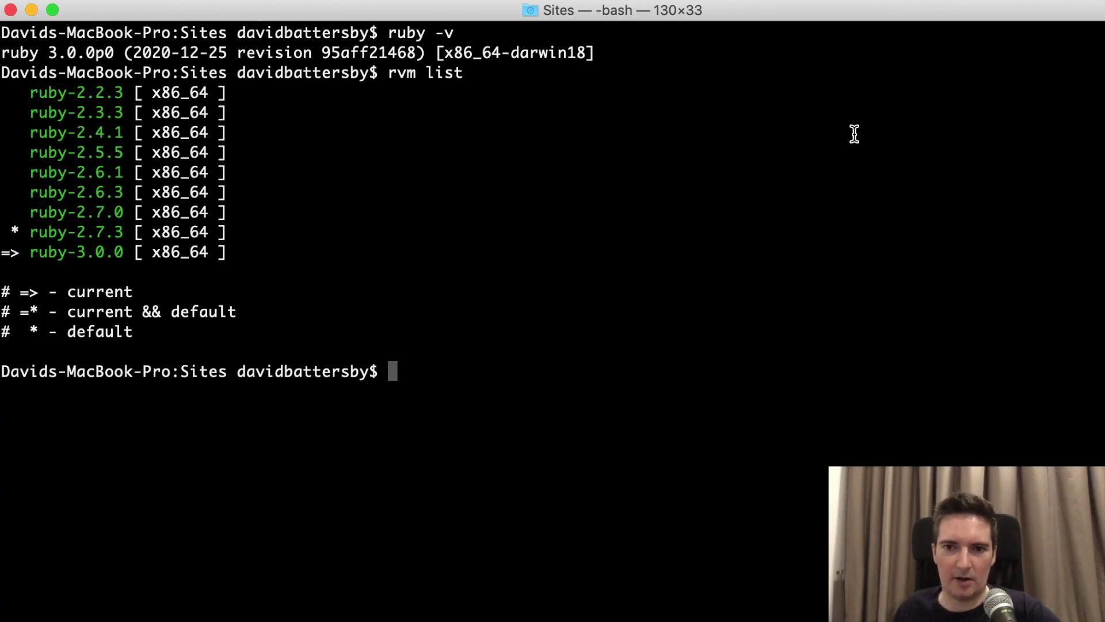
type("rvm use ")
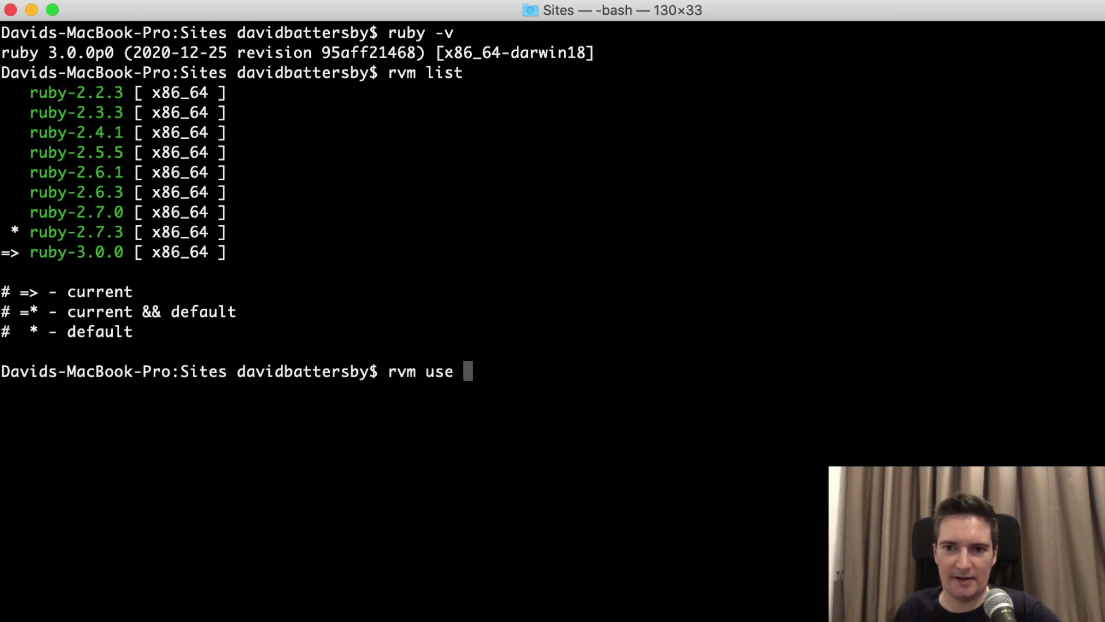
type("2.")
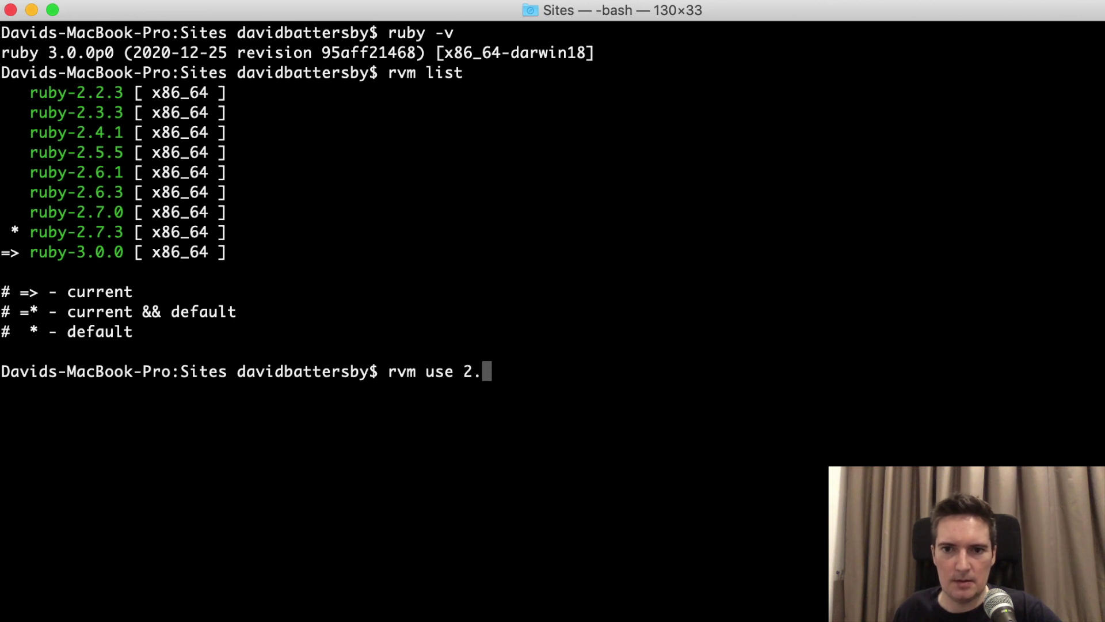
type("7.3")
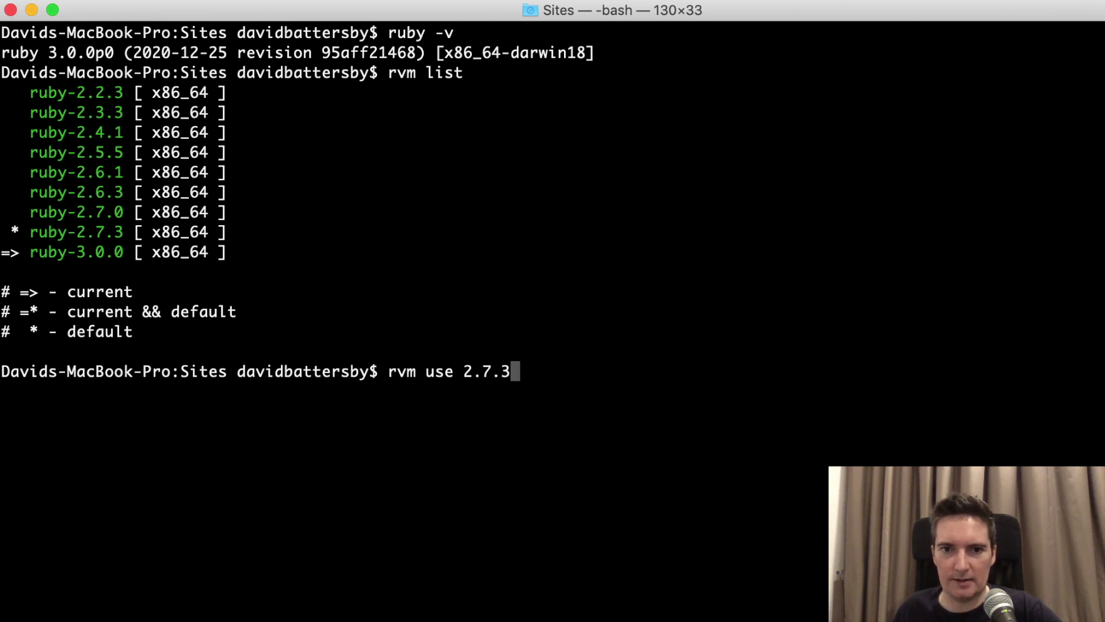
key("Return")
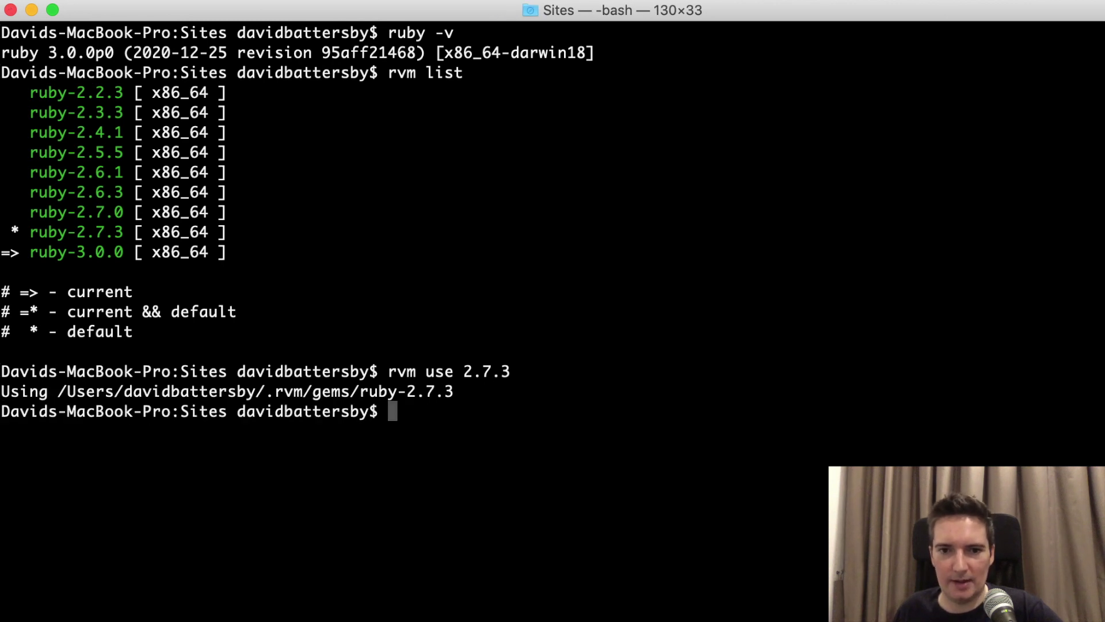
key("Up")
key("Up")
key("Return")
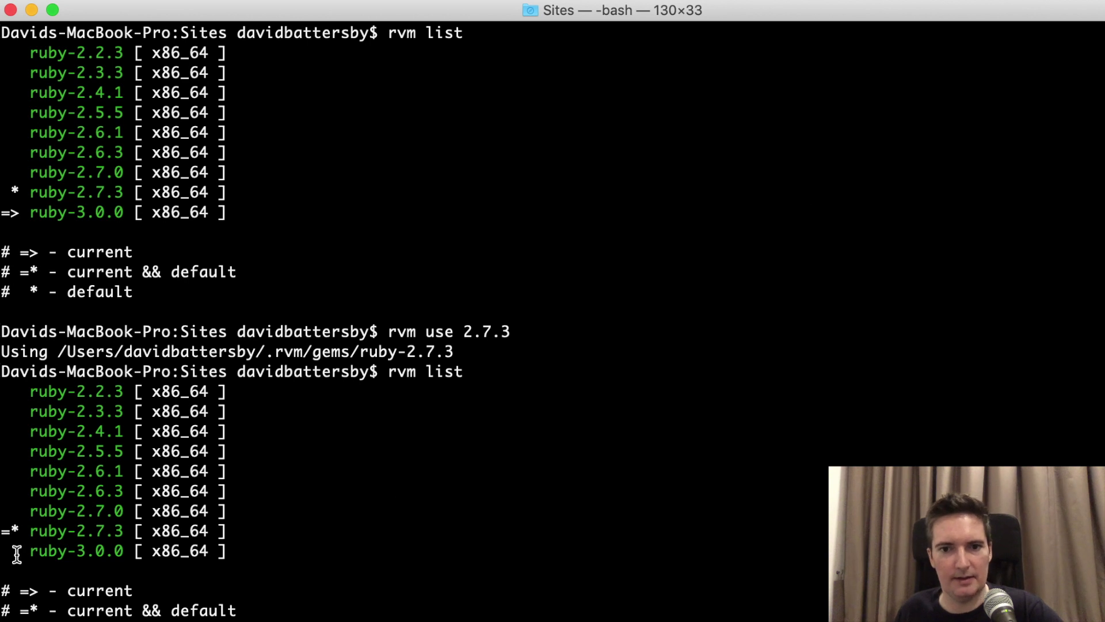
left_click(48, 535)
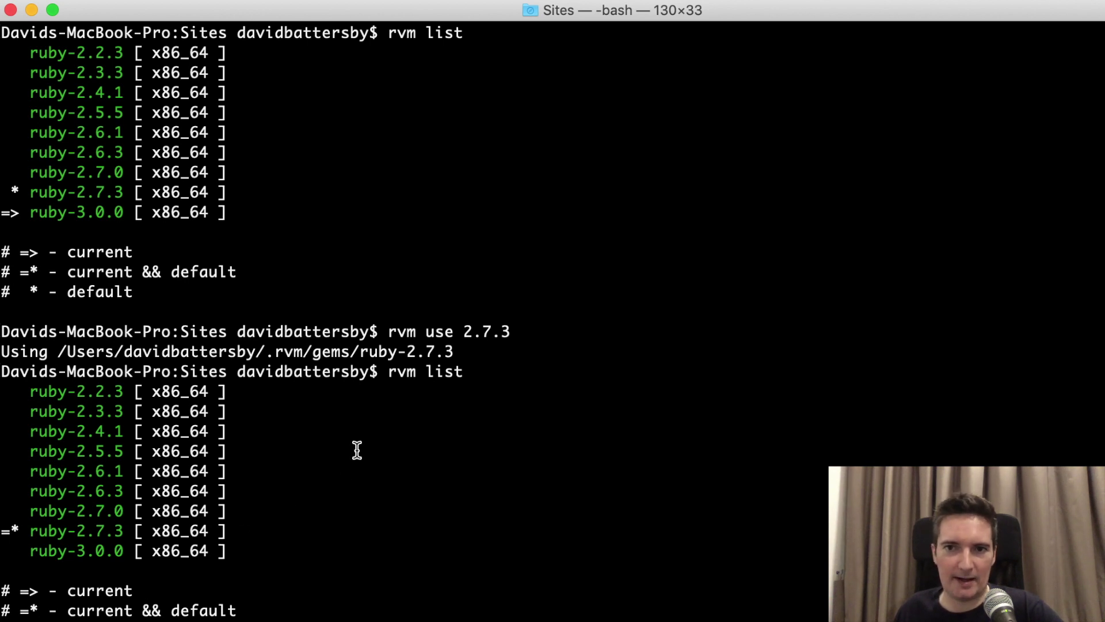
key("super+k")
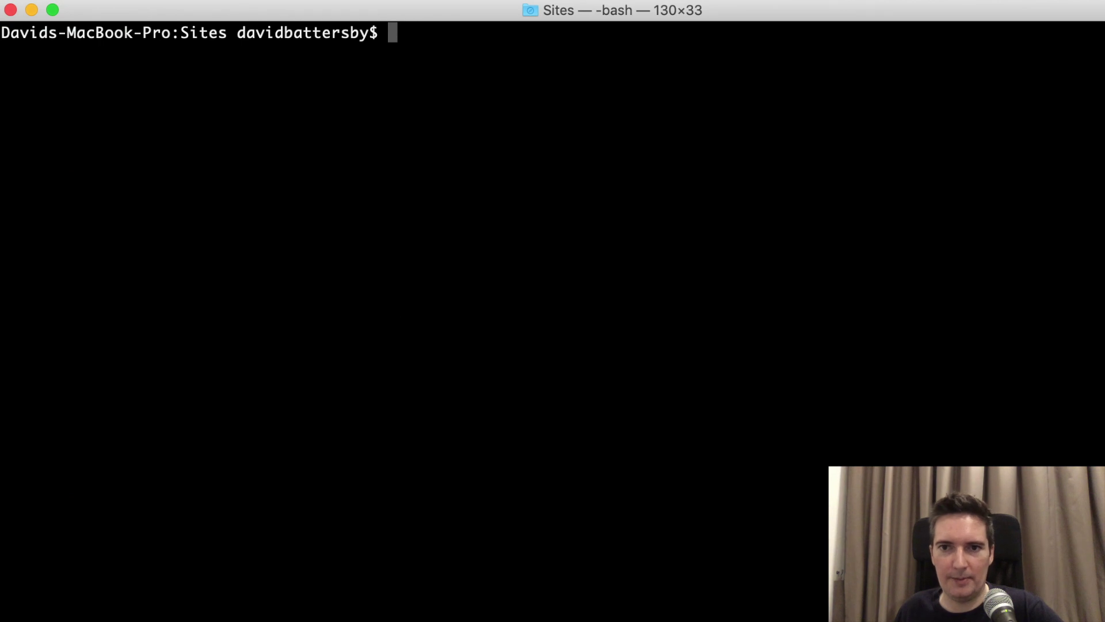
type("rvm use 3.")
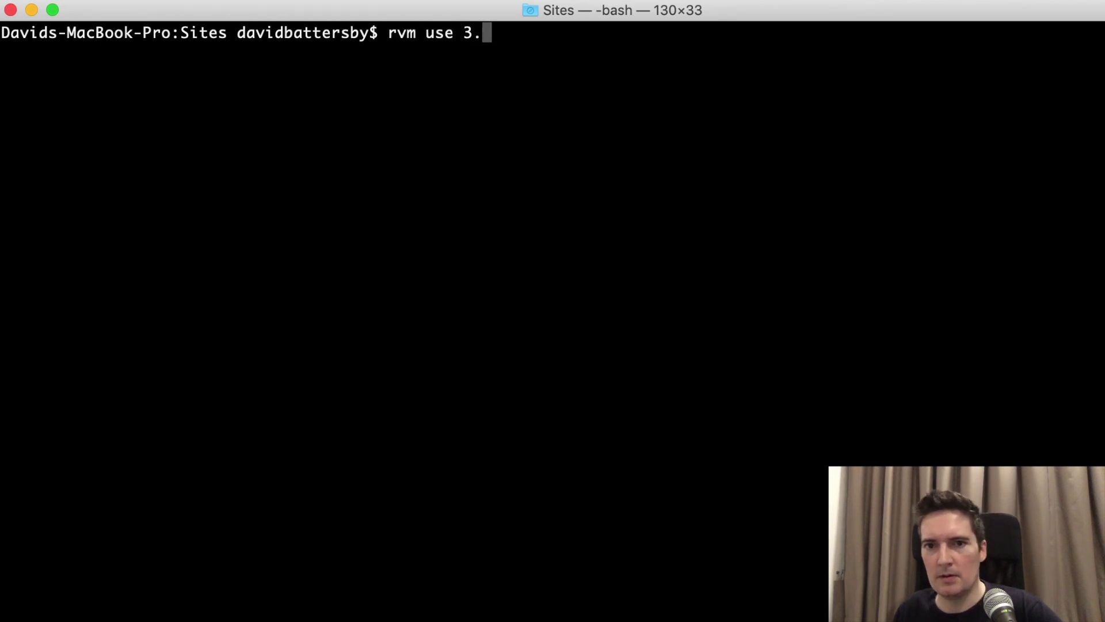
type("0.0")
Step: Switch to Ruby 3.0.0 and confirm in rvm list that ruby-3.0.0 is current
key("Return")
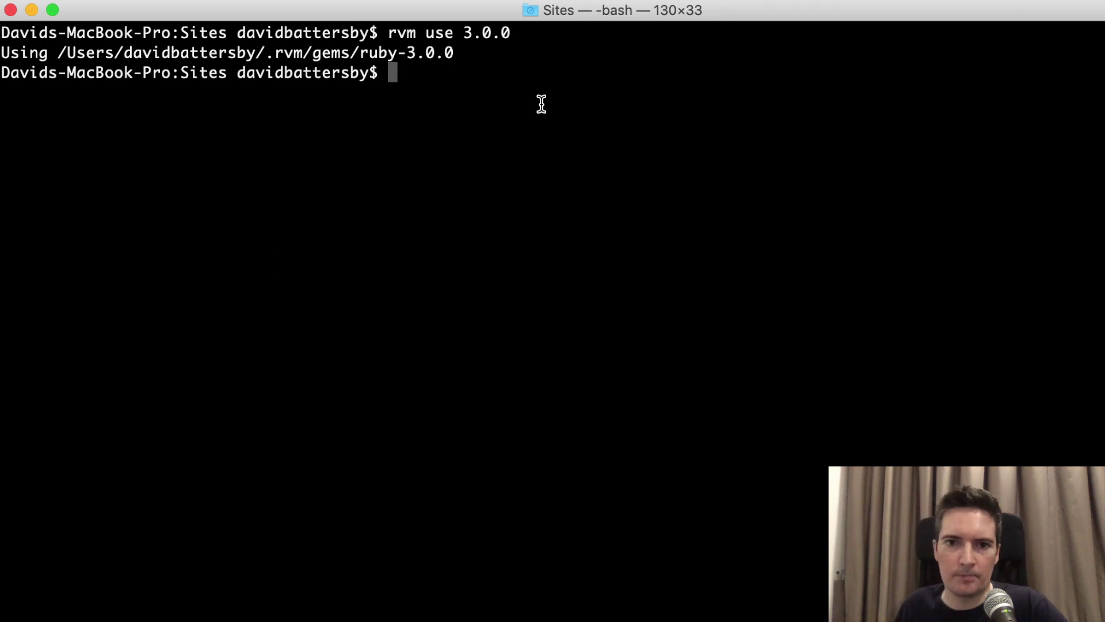
type("rvm lis")
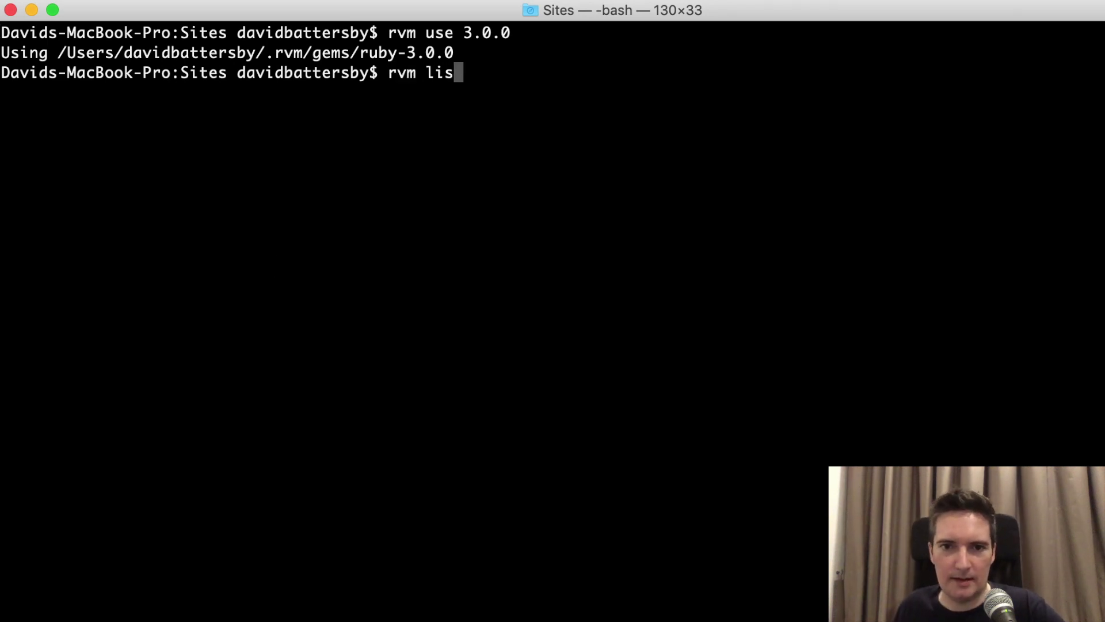
type("t")
key("Return")
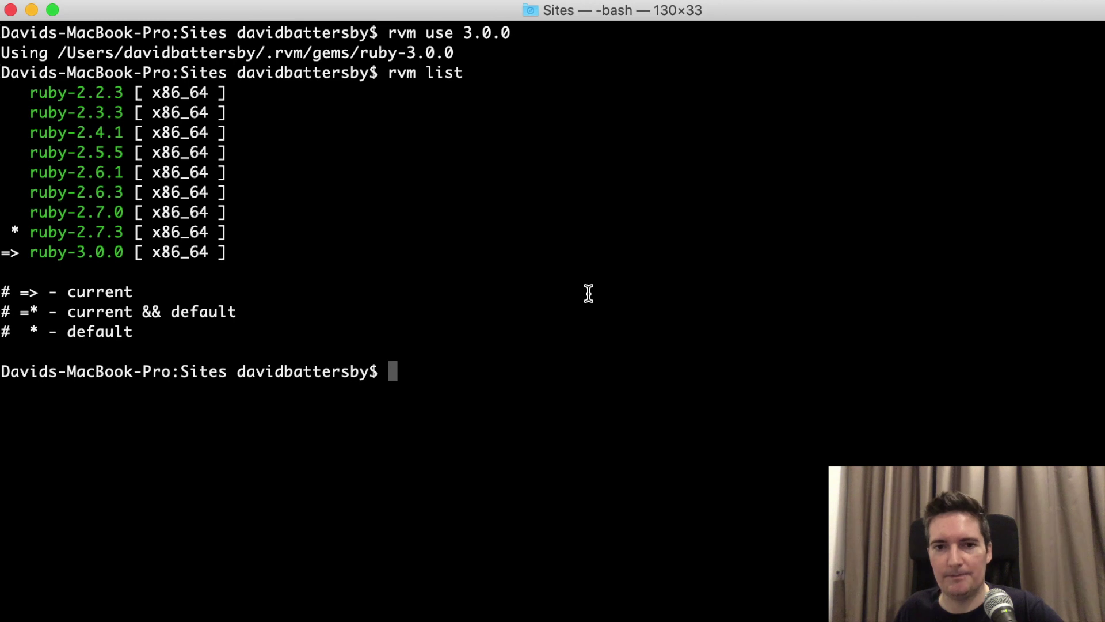
key("super+k")
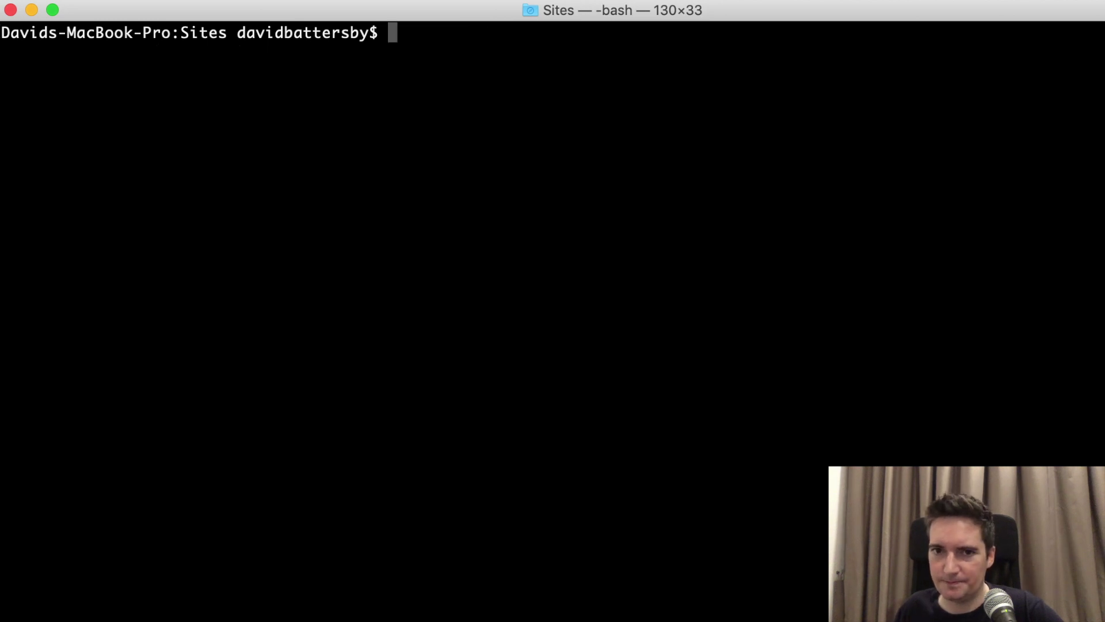
type("rvm ")
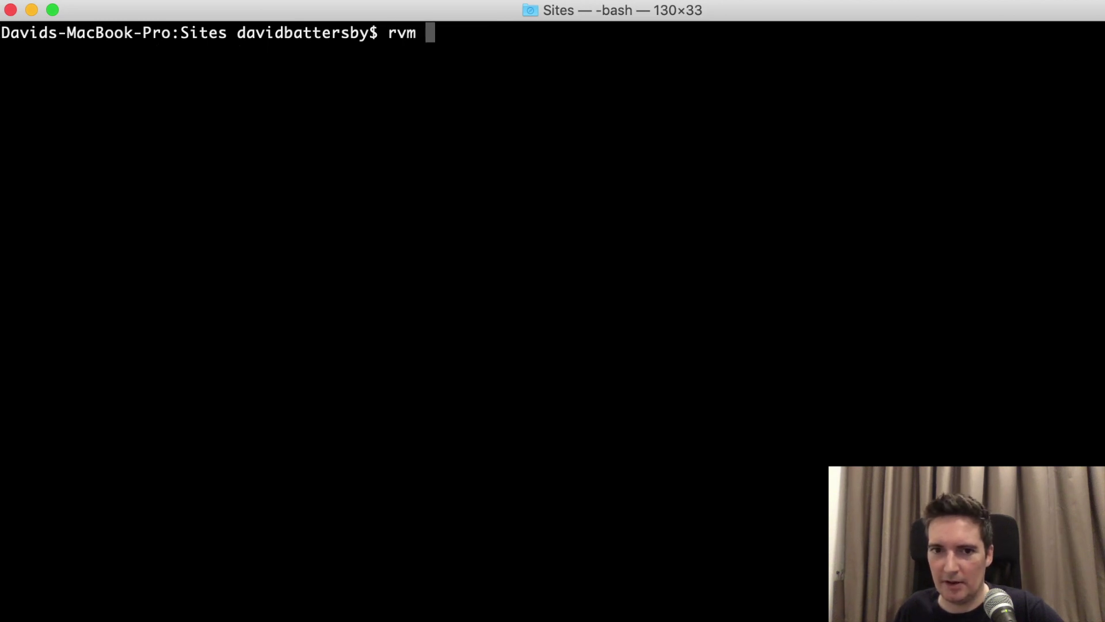
type("list")
key("Return")
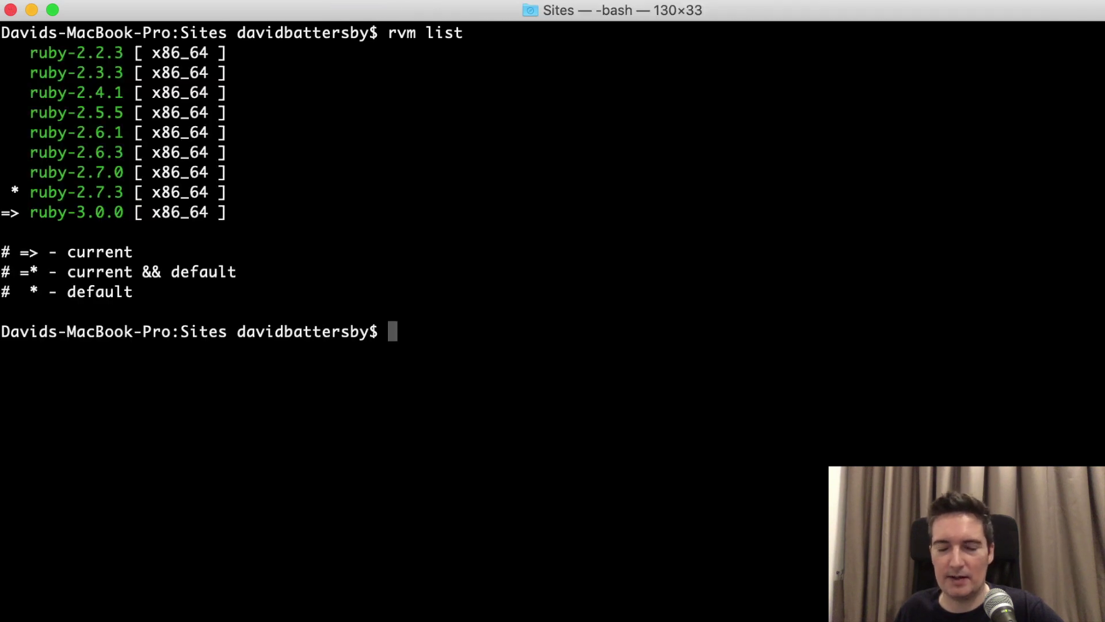
left_click_drag(127, 214, 60, 226)
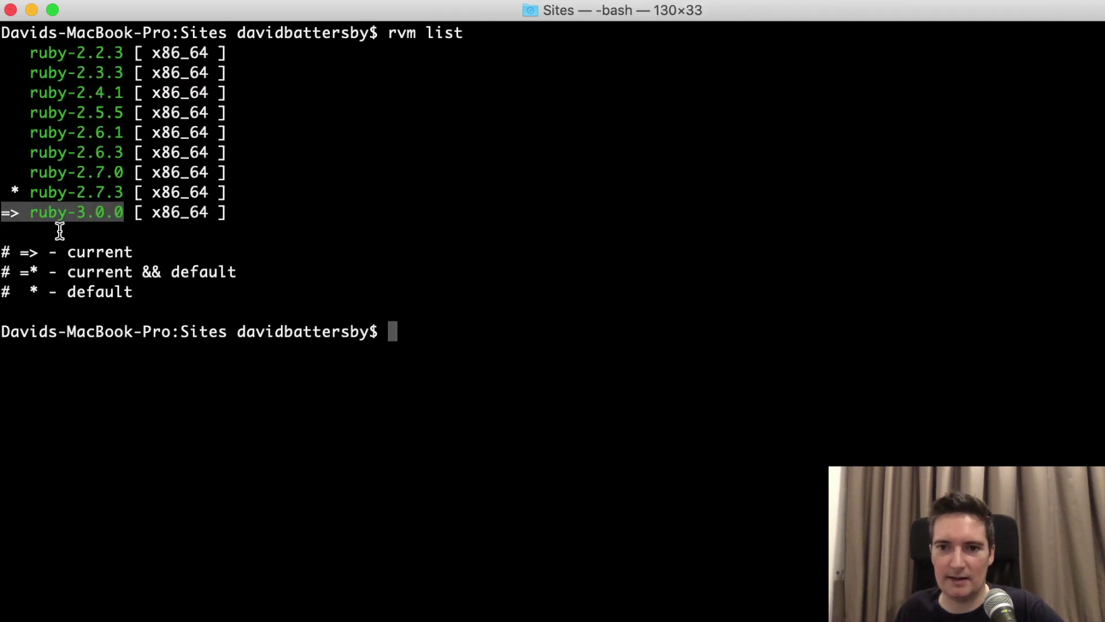
left_click(352, 218)
type("r")
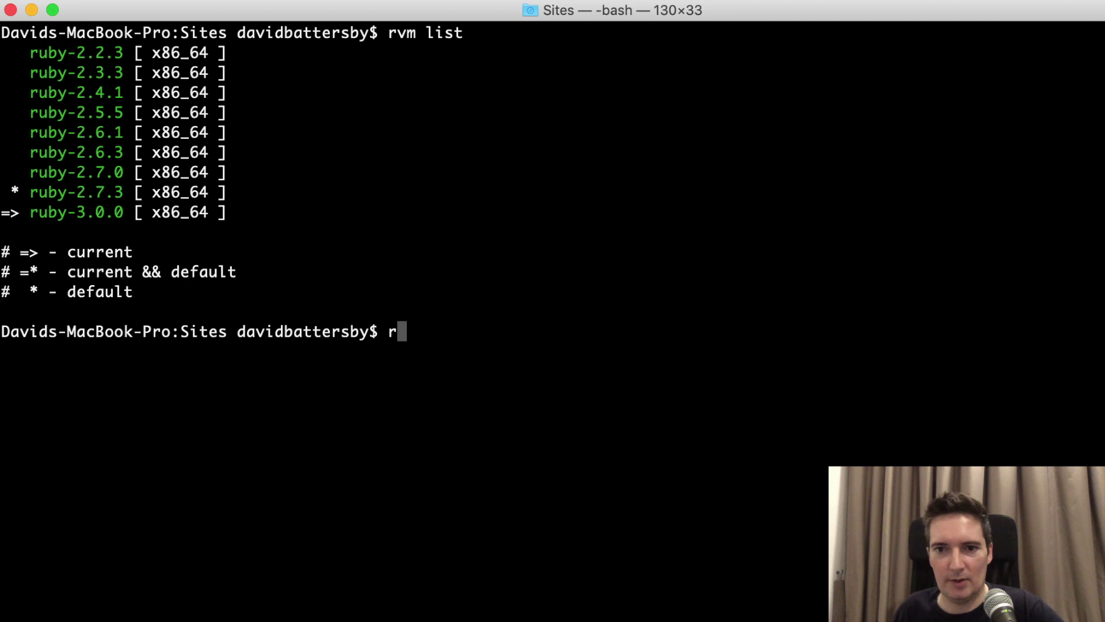
type("vm gemset c")
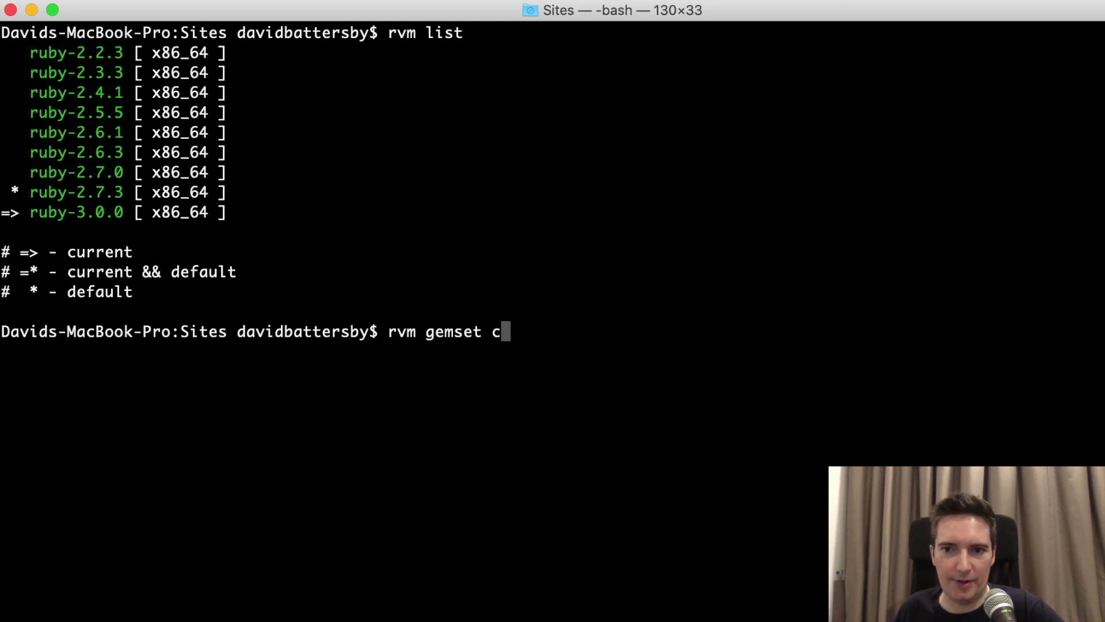
type("reate")
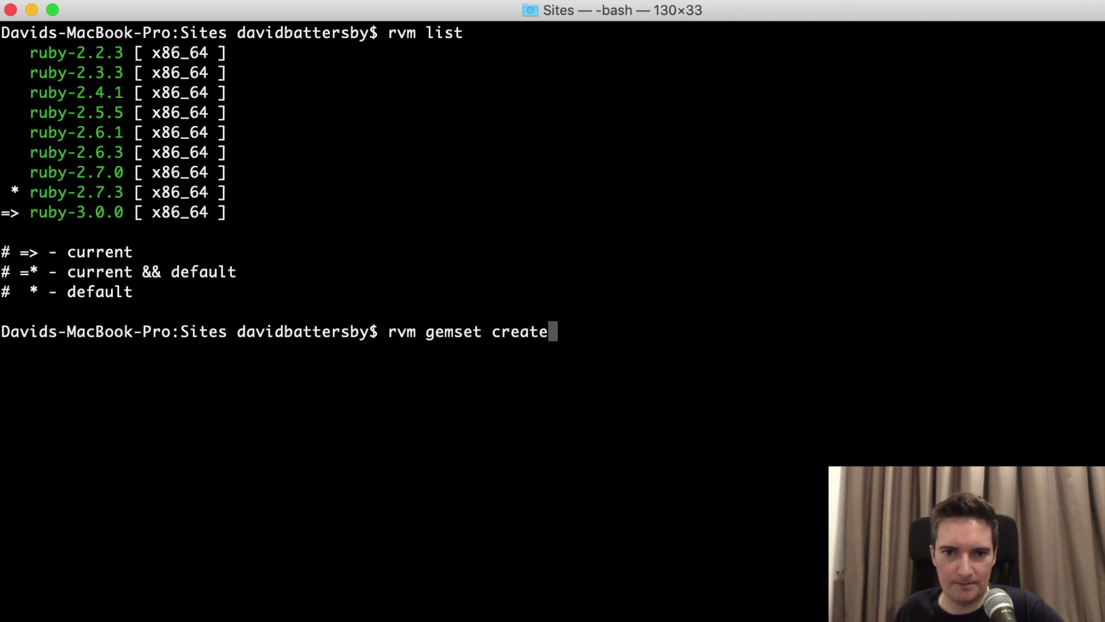
type(" dummy")
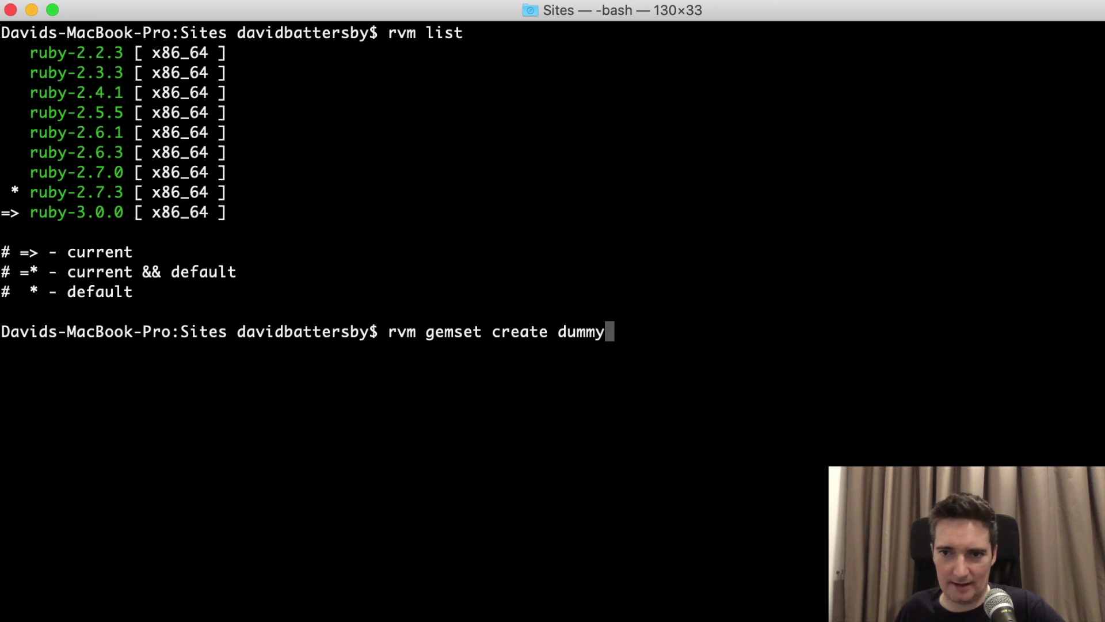
type("-app")
key("Return")
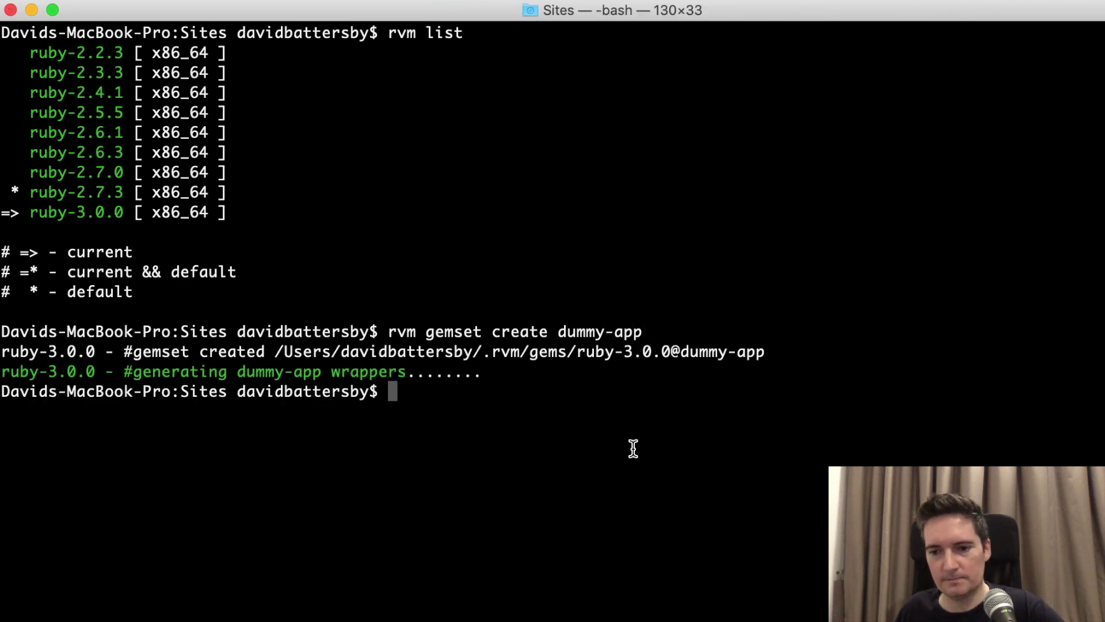
left_click(673, 351)
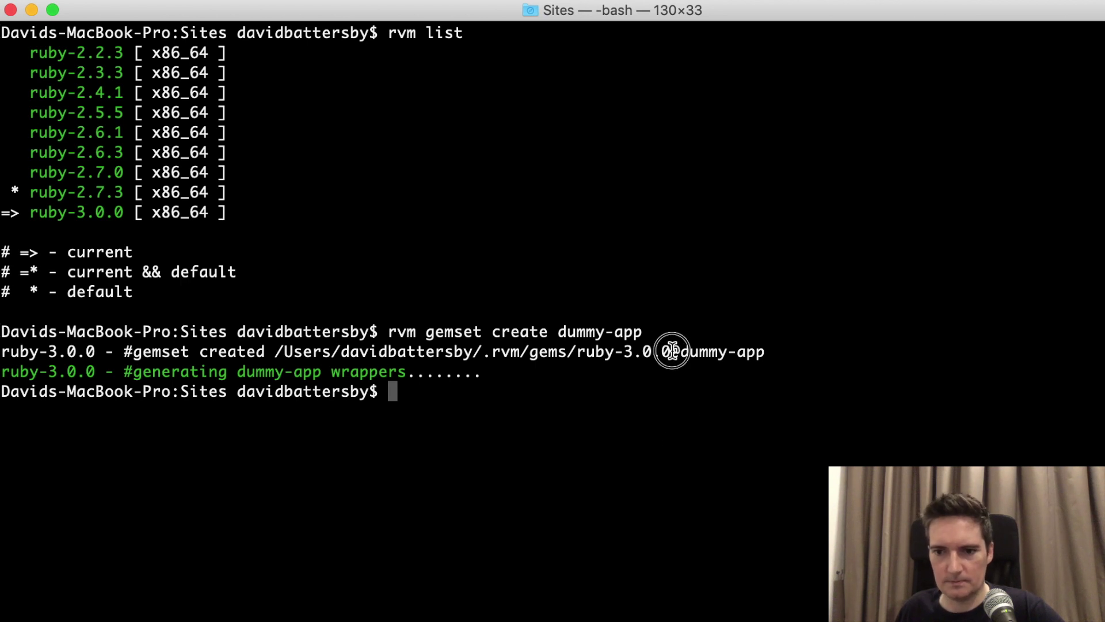
double_click(673, 352)
left_click(678, 352)
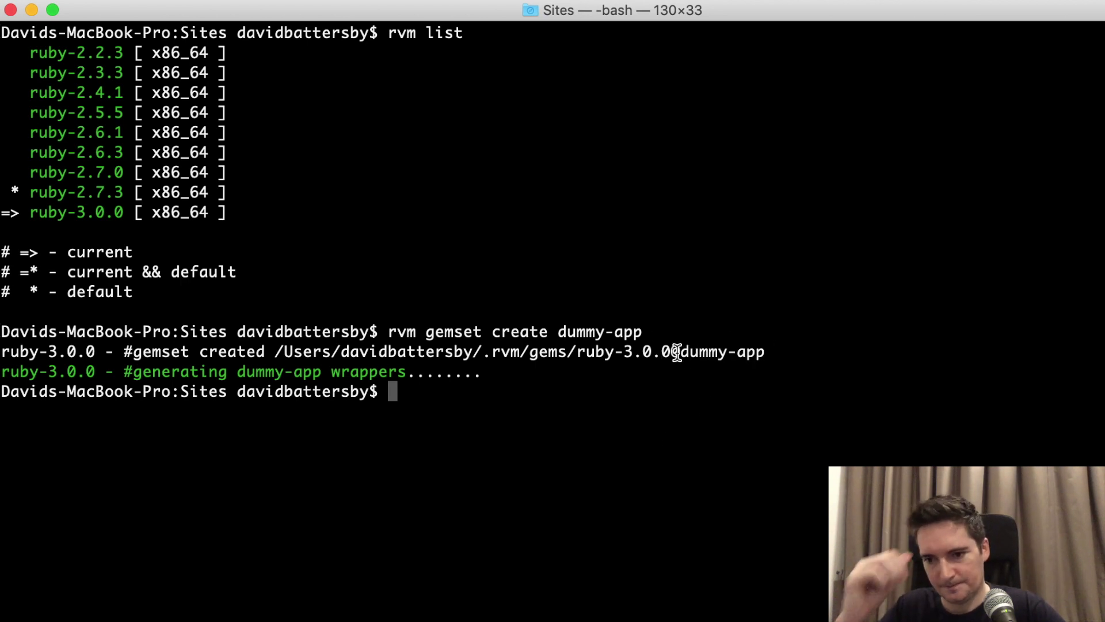
left_click_drag(678, 351, 575, 351)
left_click(534, 406)
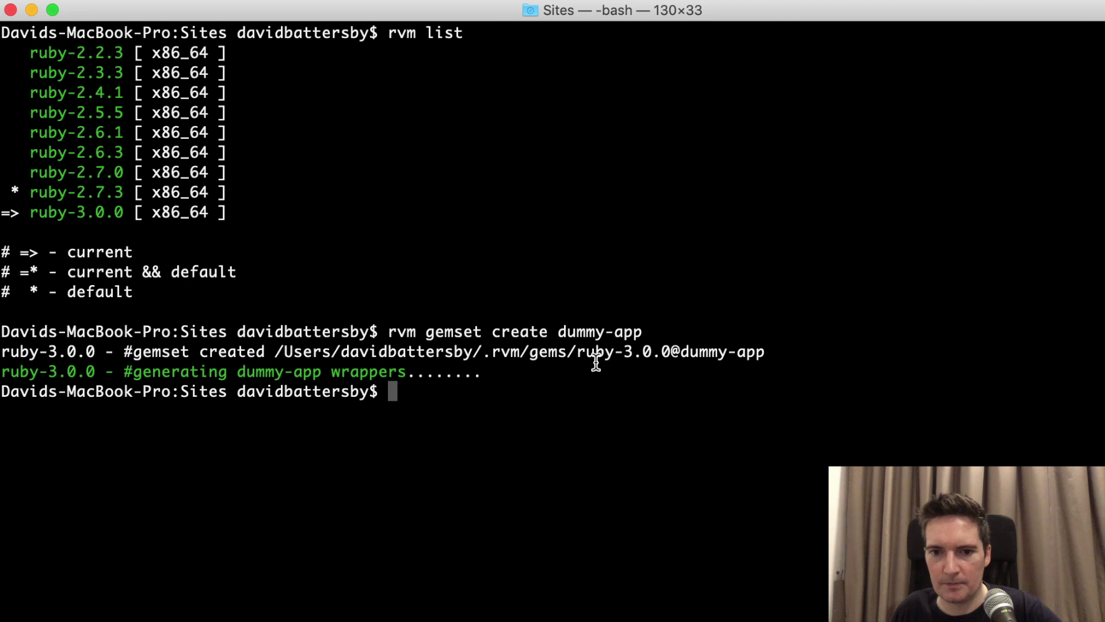
type("clear")
Step: Clear the screen and cd into the davidbattersby folder under Sites
key("Return")
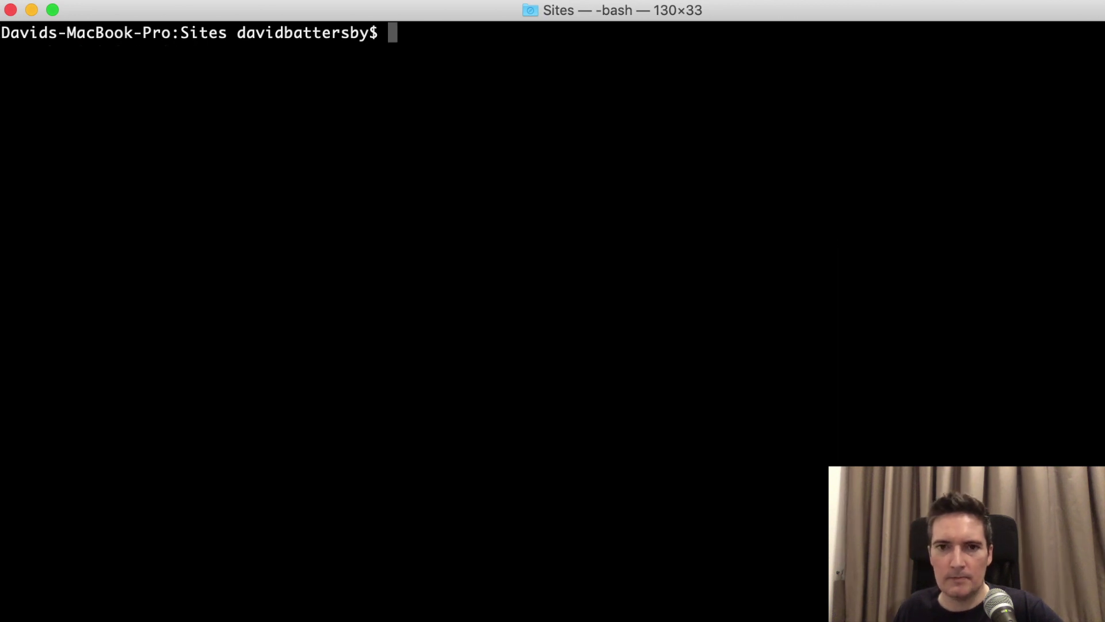
type("cd da")
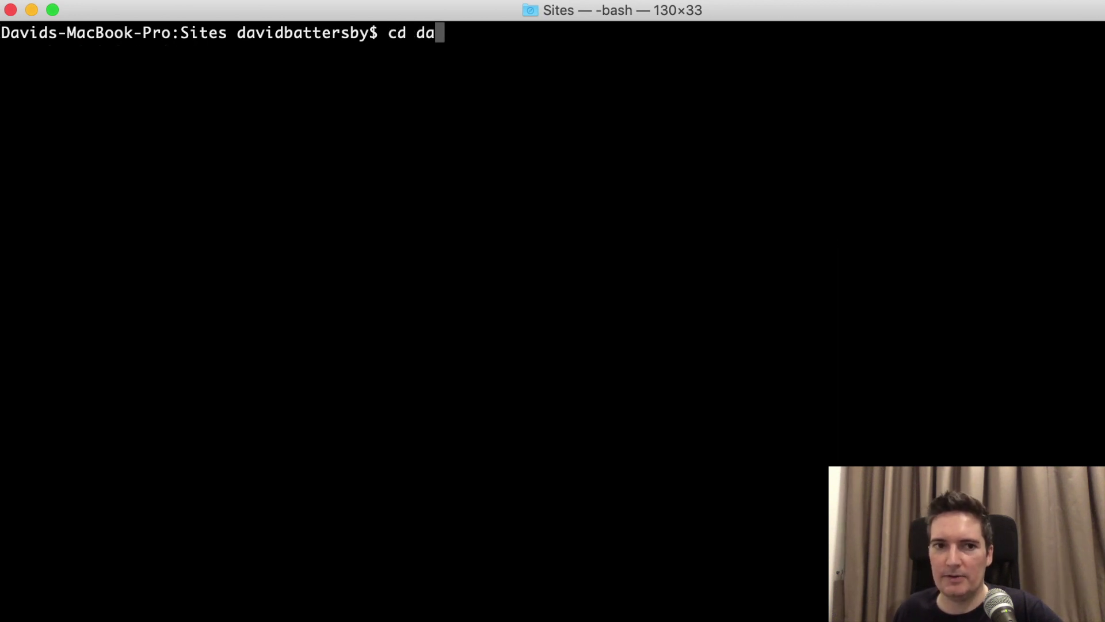
type("vid")
key("Tab")
key("Return")
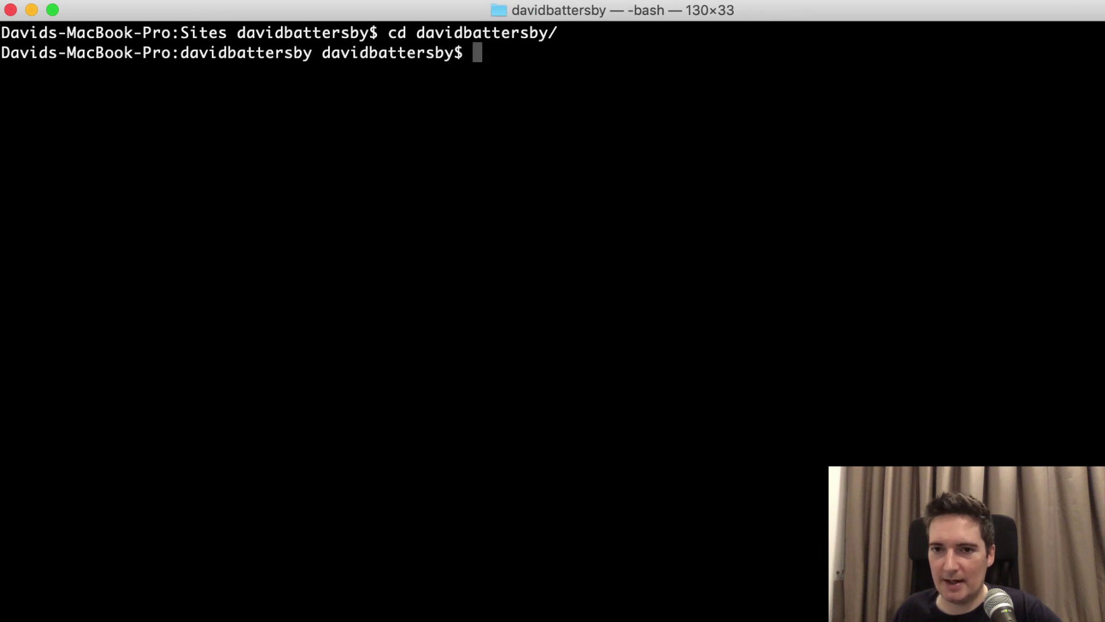
type("cat ")
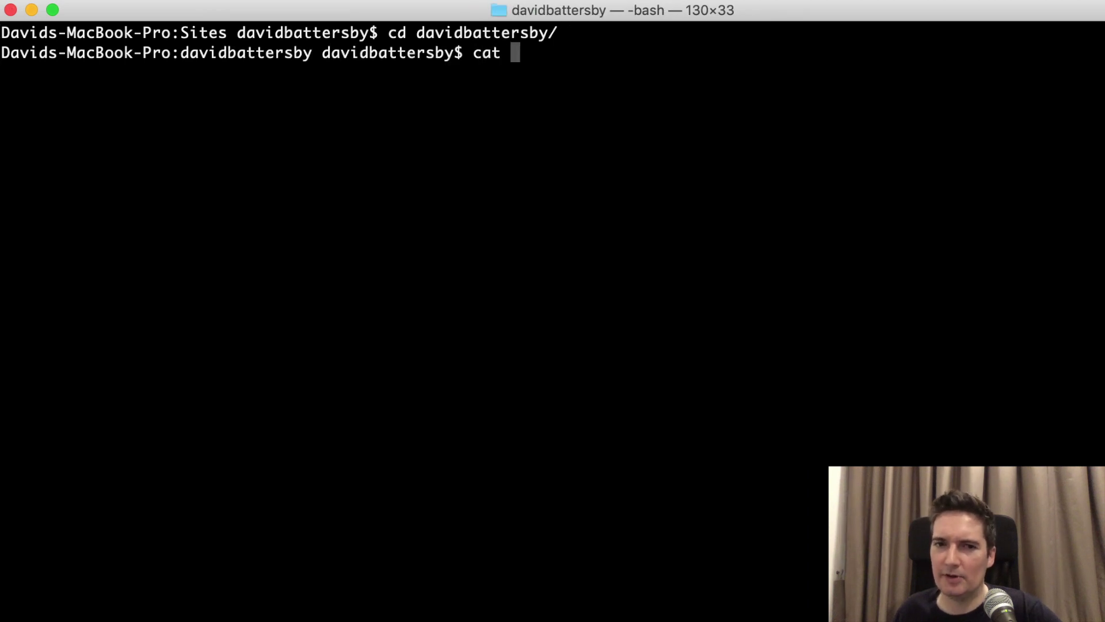
type(".")
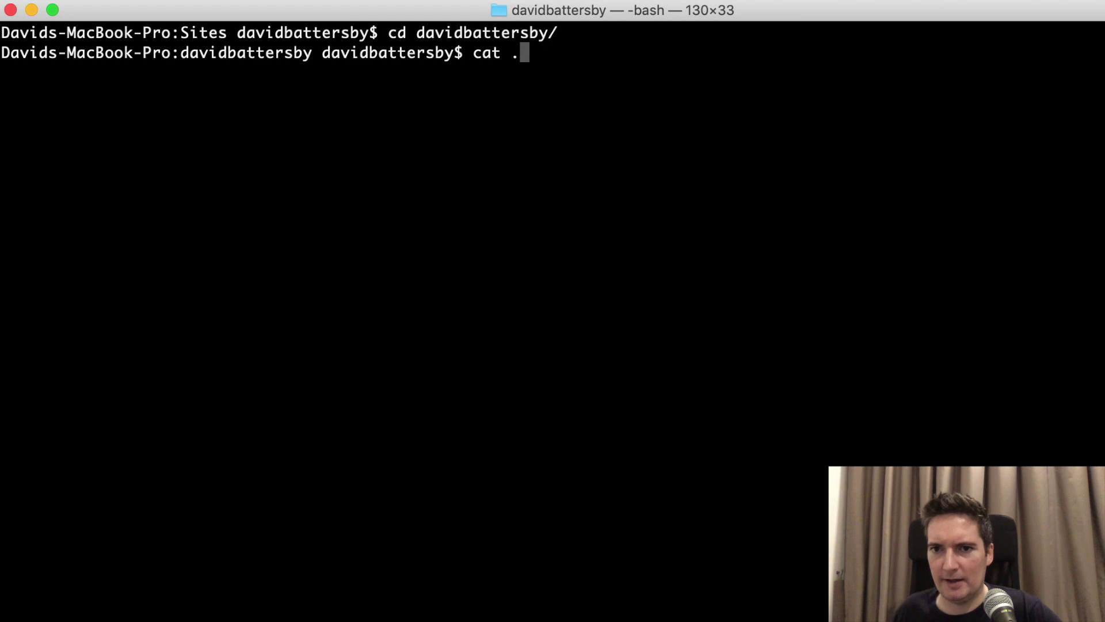
type("rub")
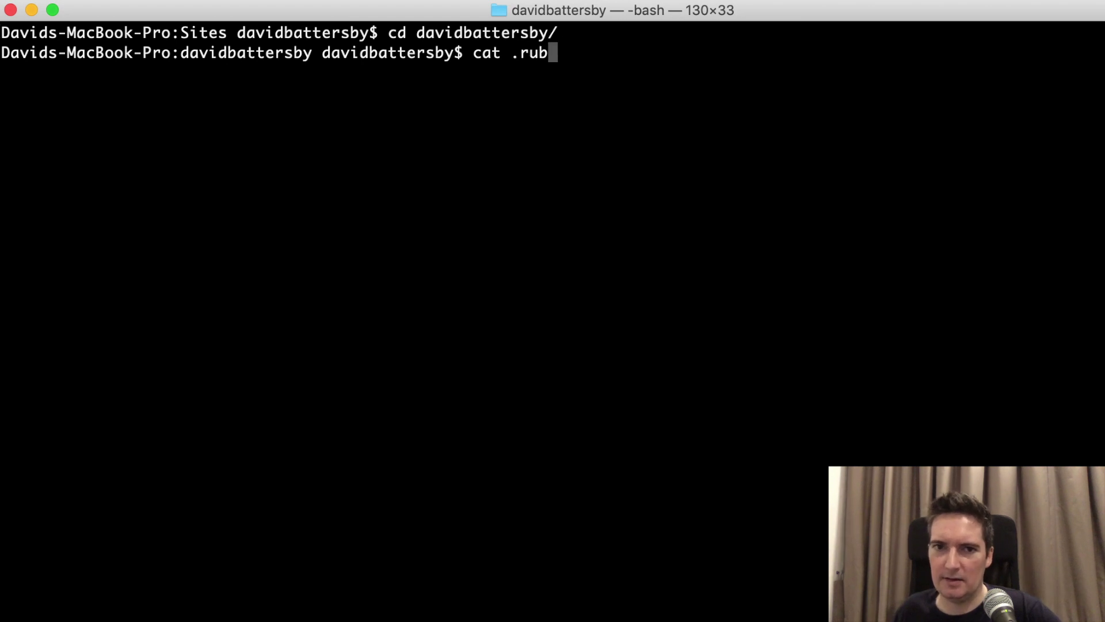
type("y-g")
Step: Display .ruby-gemset, highlighting the gemset name davidbattersby
key("Tab")
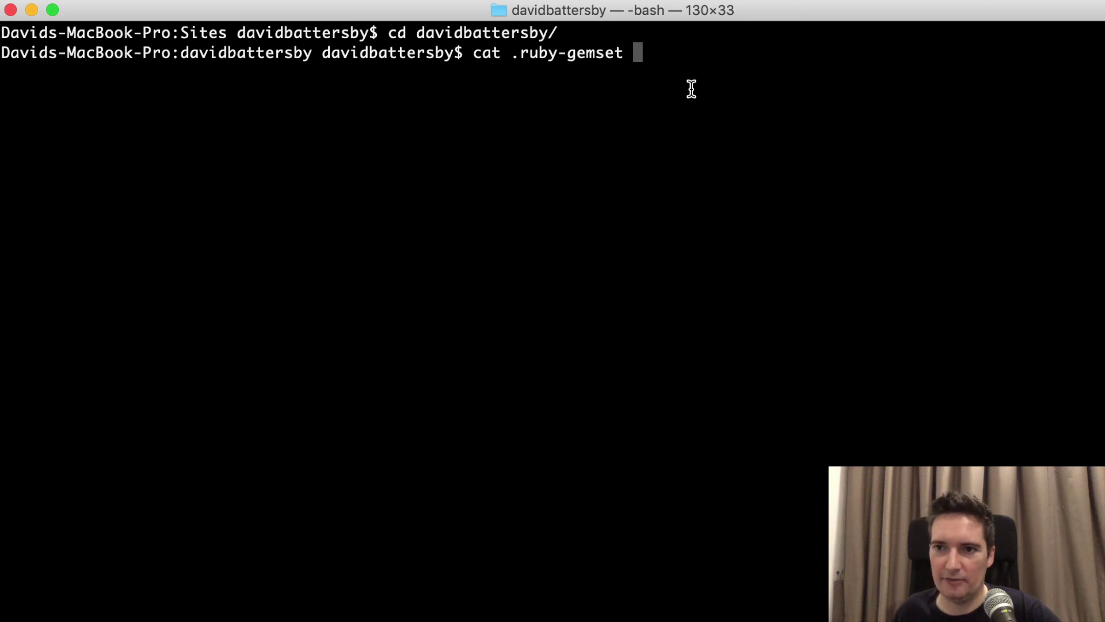
key("Return")
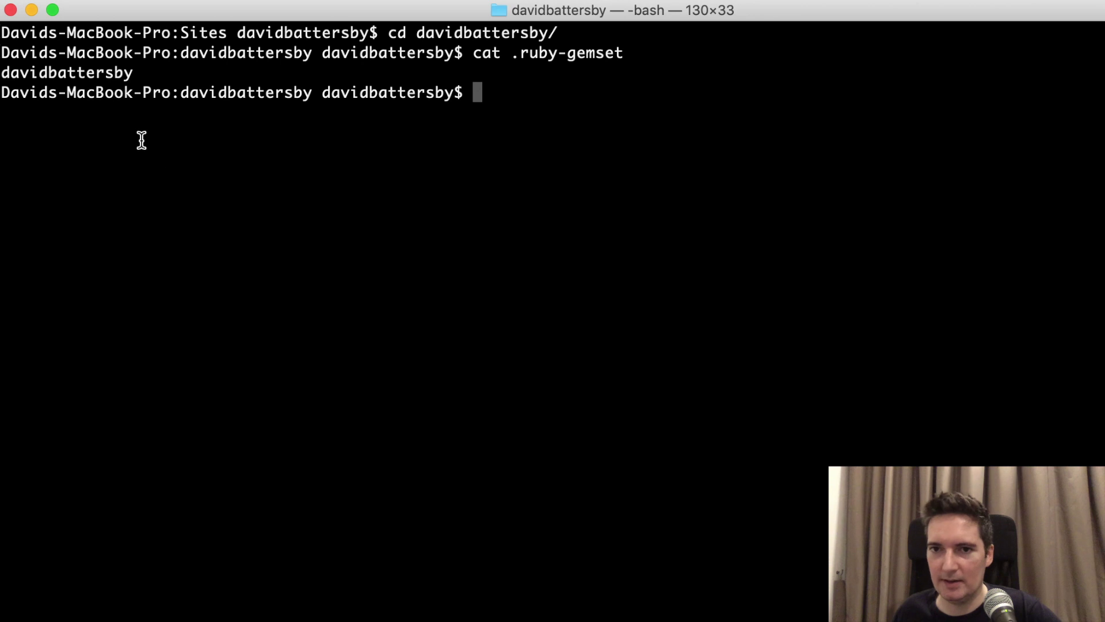
double_click(49, 74)
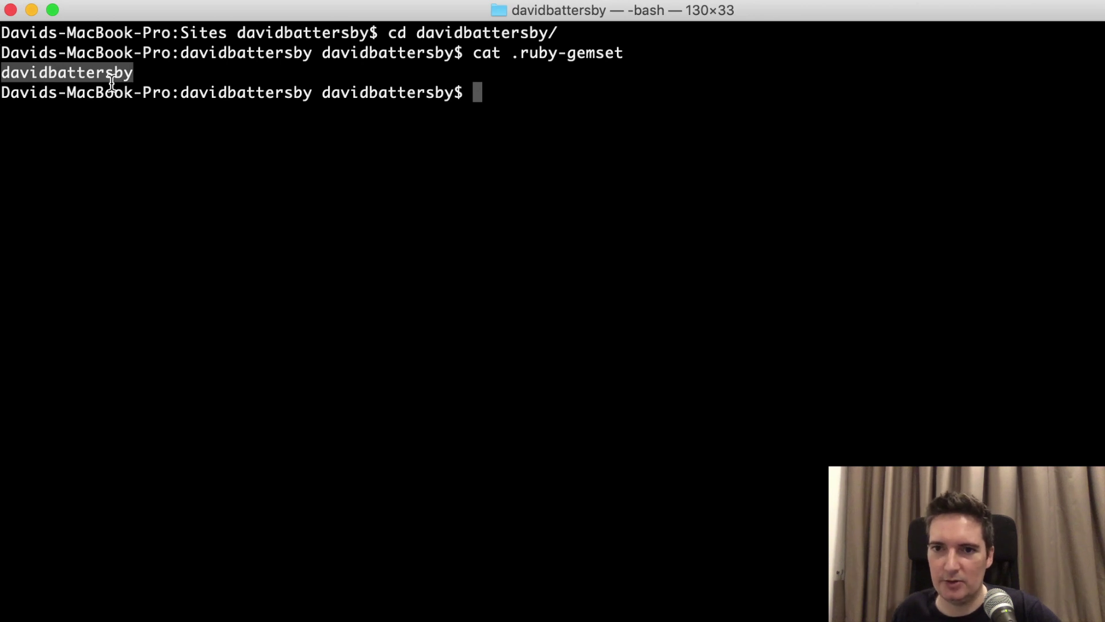
left_click(620, 138)
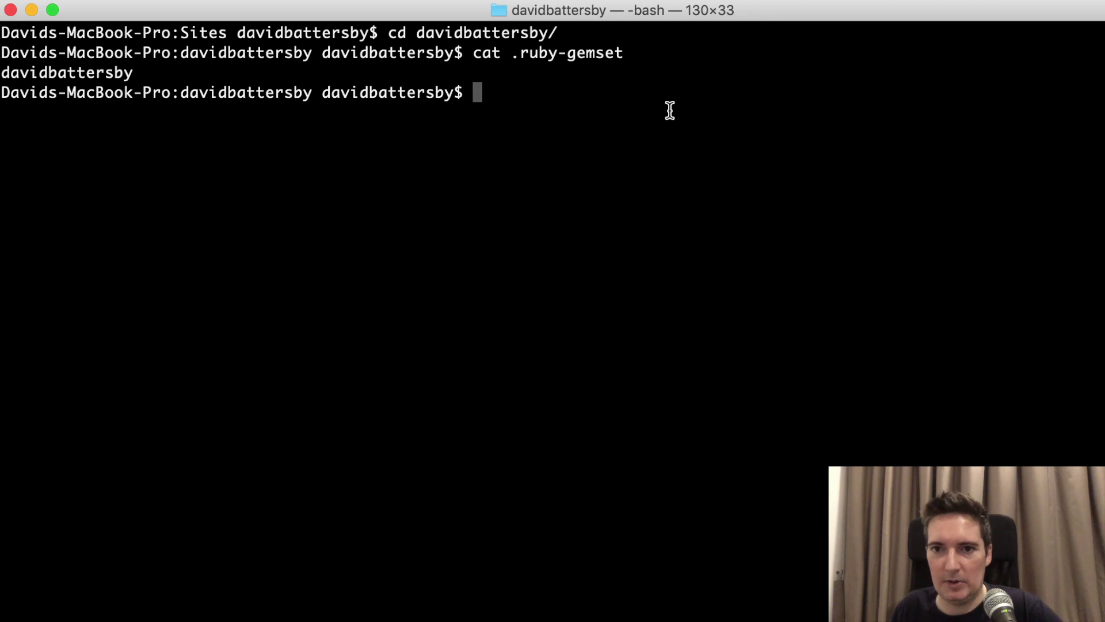
type("ca")
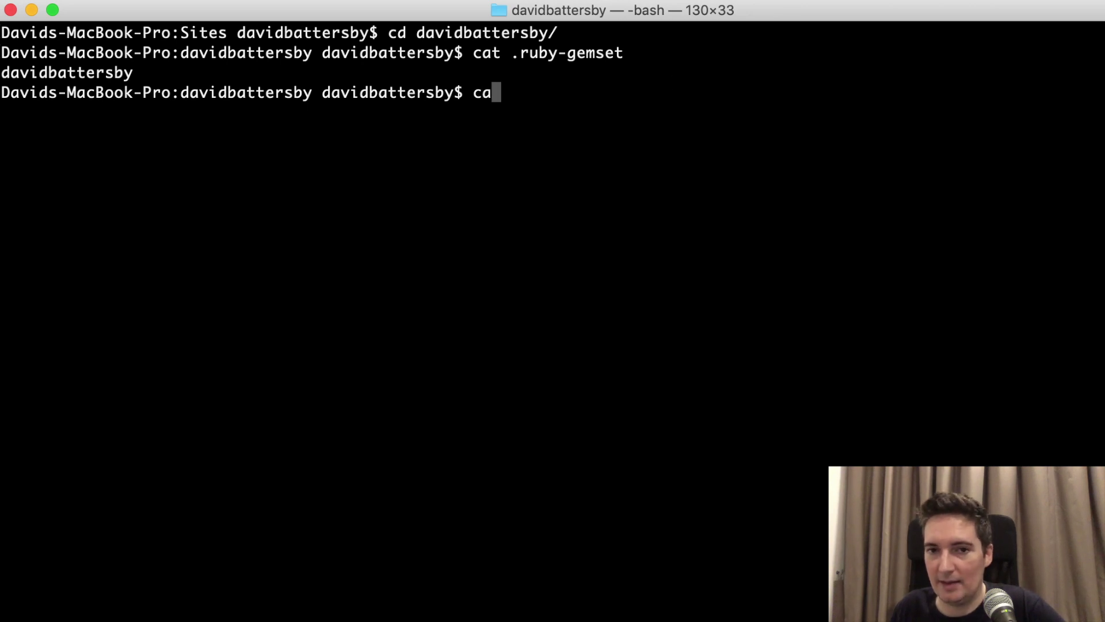
type("t .ruby")
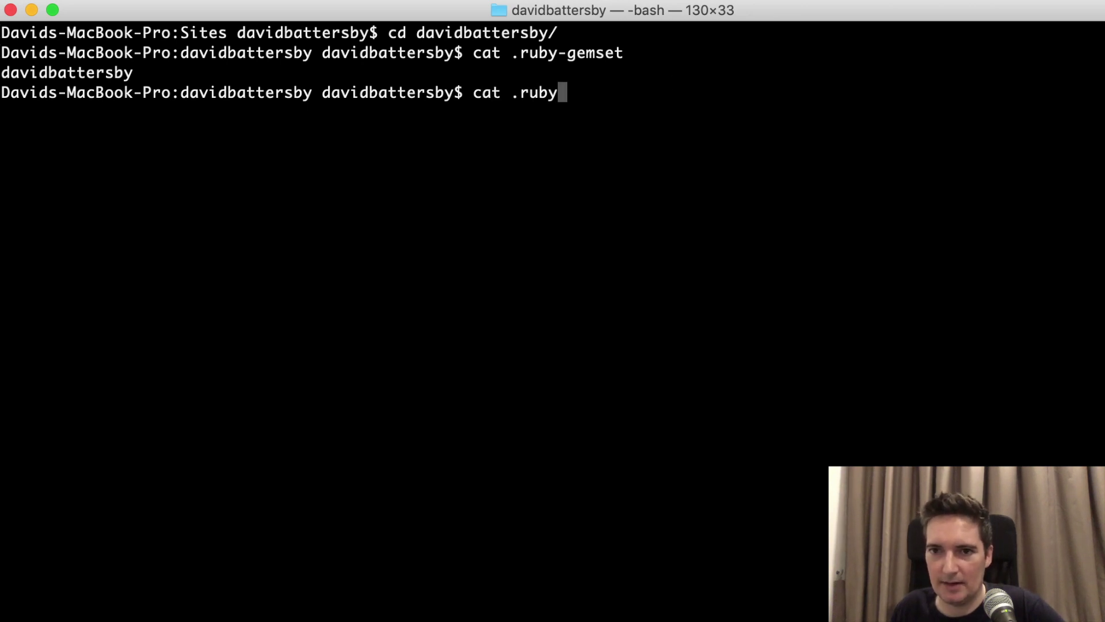
type("-v")
Step: Display .ruby-version, highlighting version 2.7.3, then clear the screen
key("Tab")
key("Return")
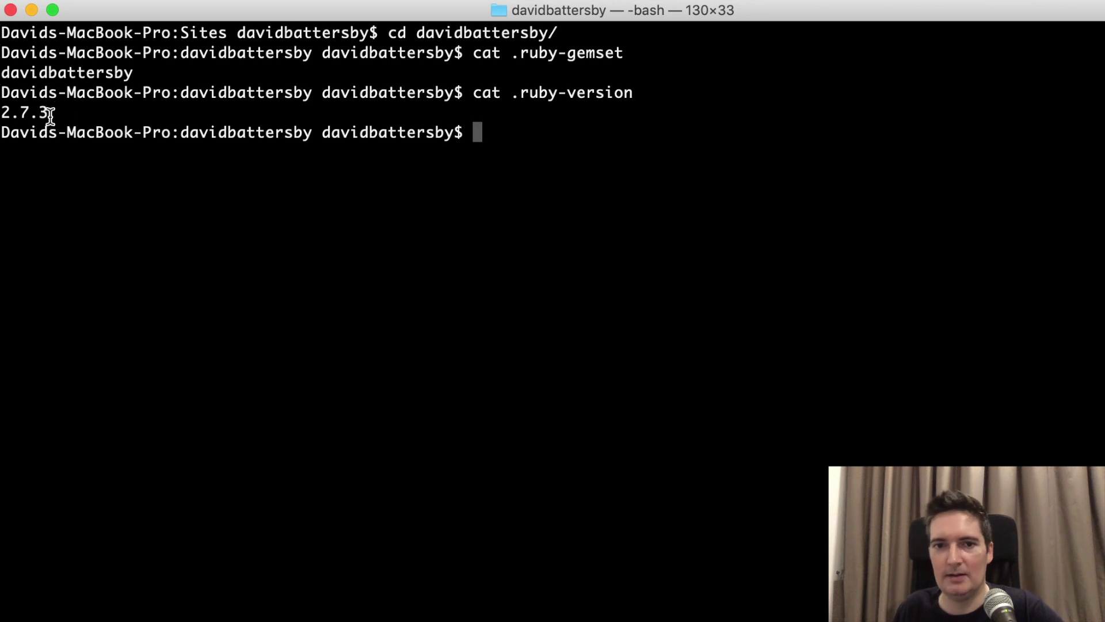
left_click_drag(49, 113, 3, 119)
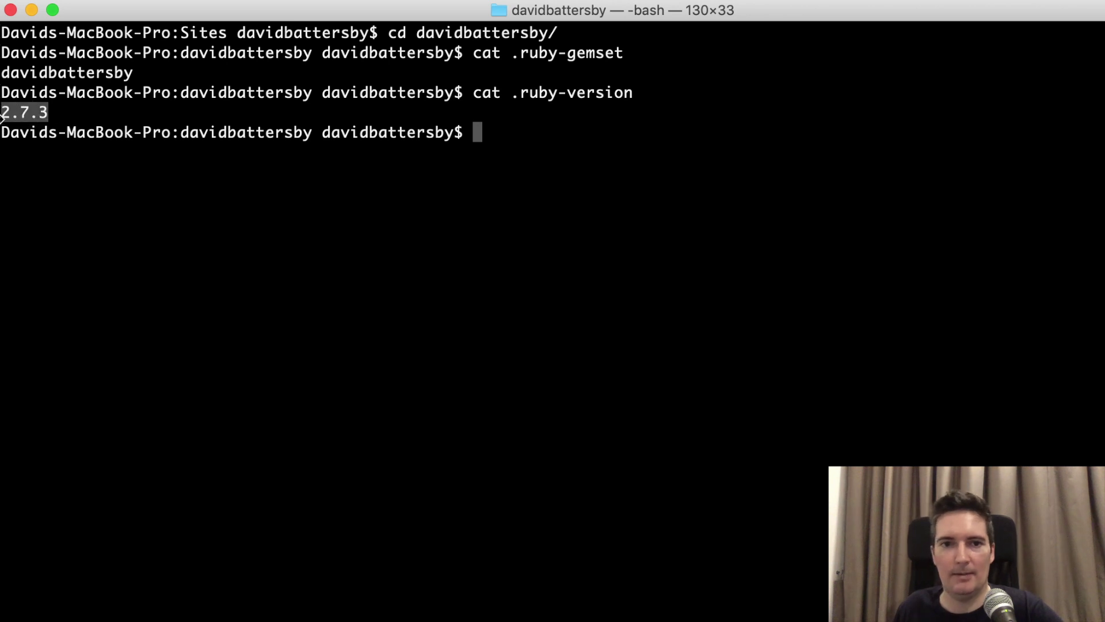
left_click(72, 119)
triple_click(74, 76)
left_click(74, 76)
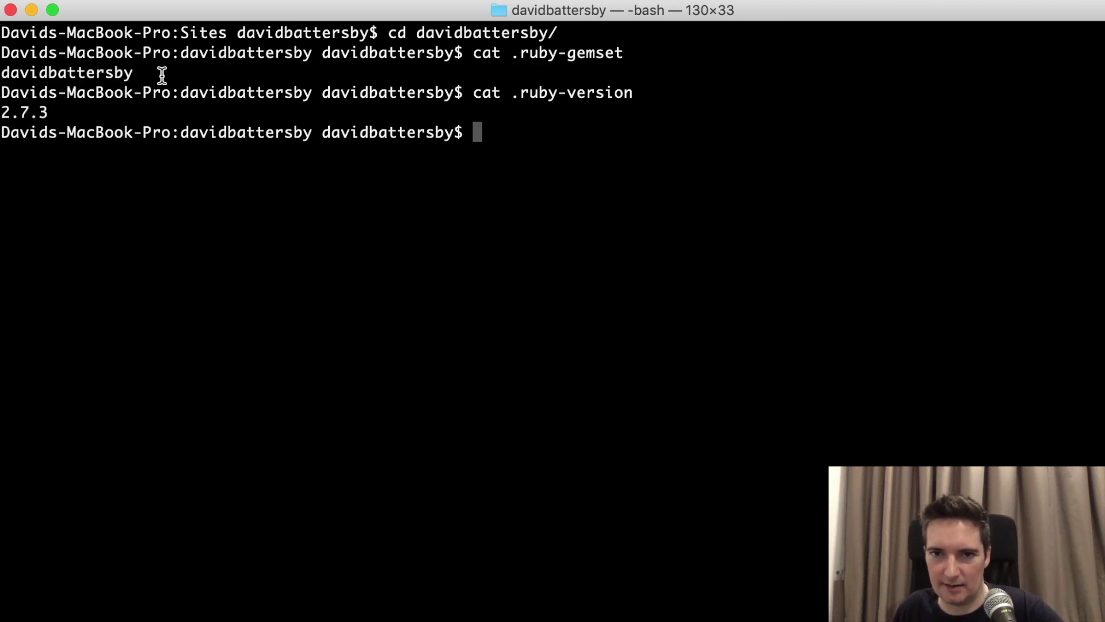
left_click(642, 145)
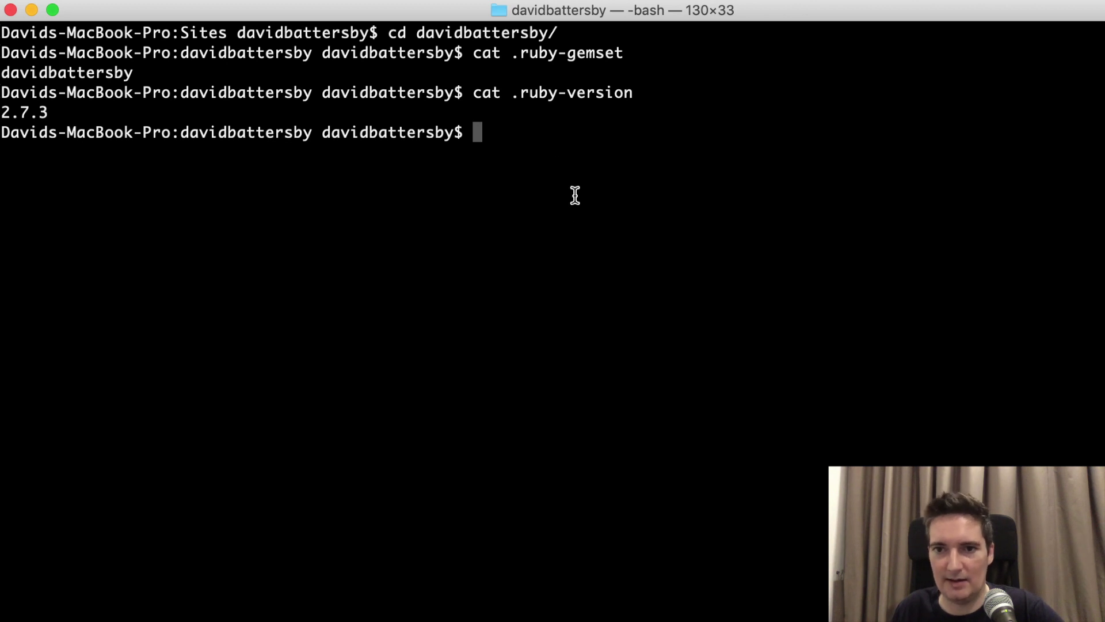
type("c")
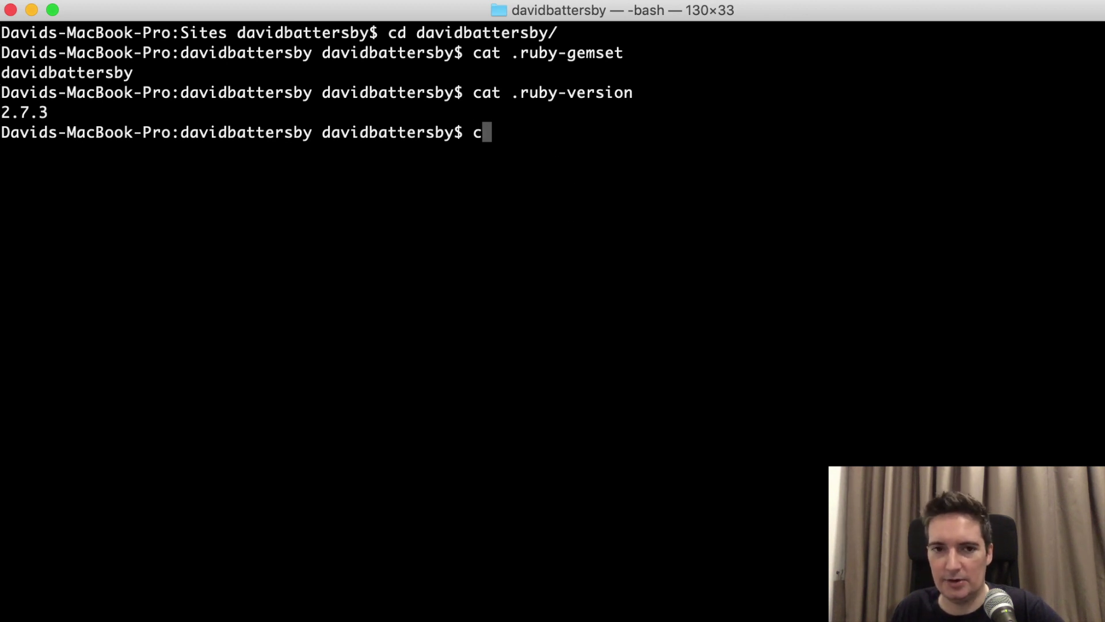
type("lear")
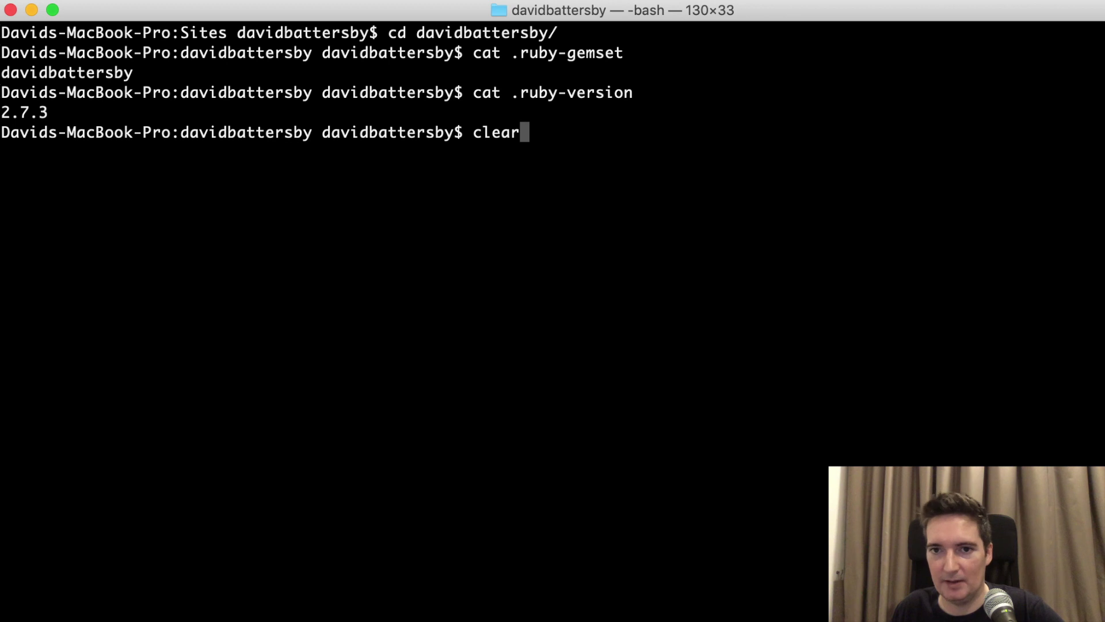
key("Return")
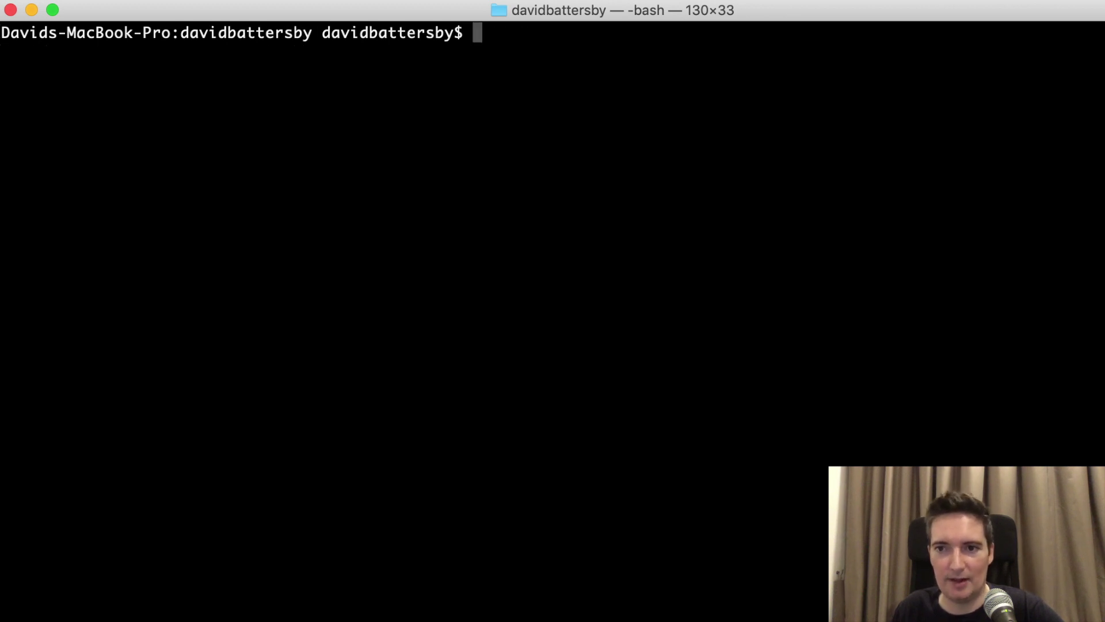
Step: In Chrome, open the Ruby 3.1.0 Released post and highlight its 25 Dec 2021 date
key("super+Tab")
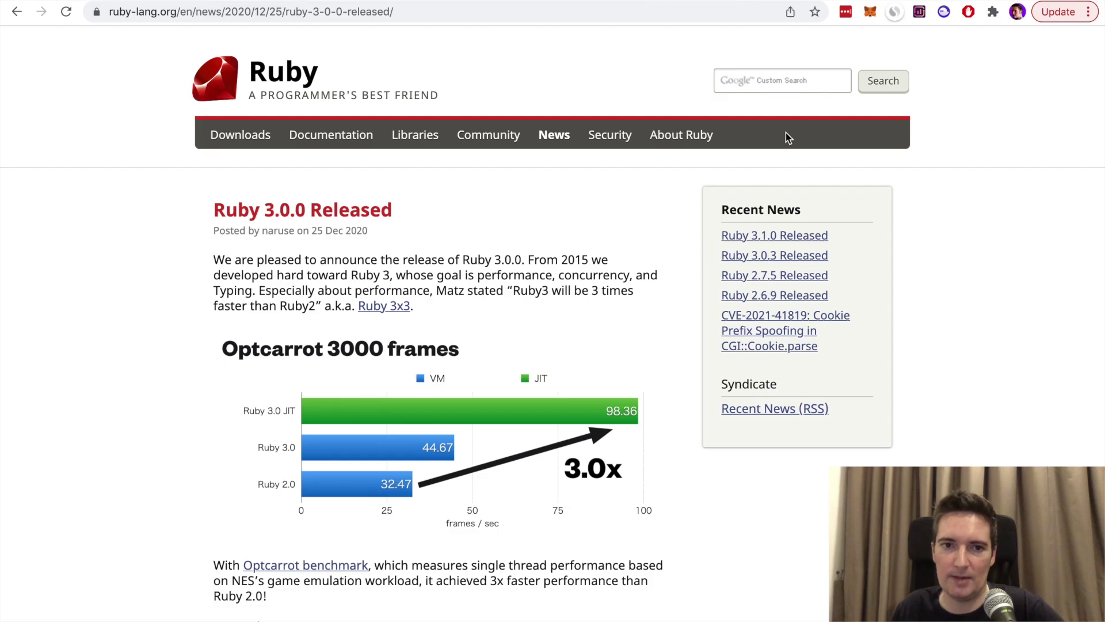
scroll(373, 269, "down", 1)
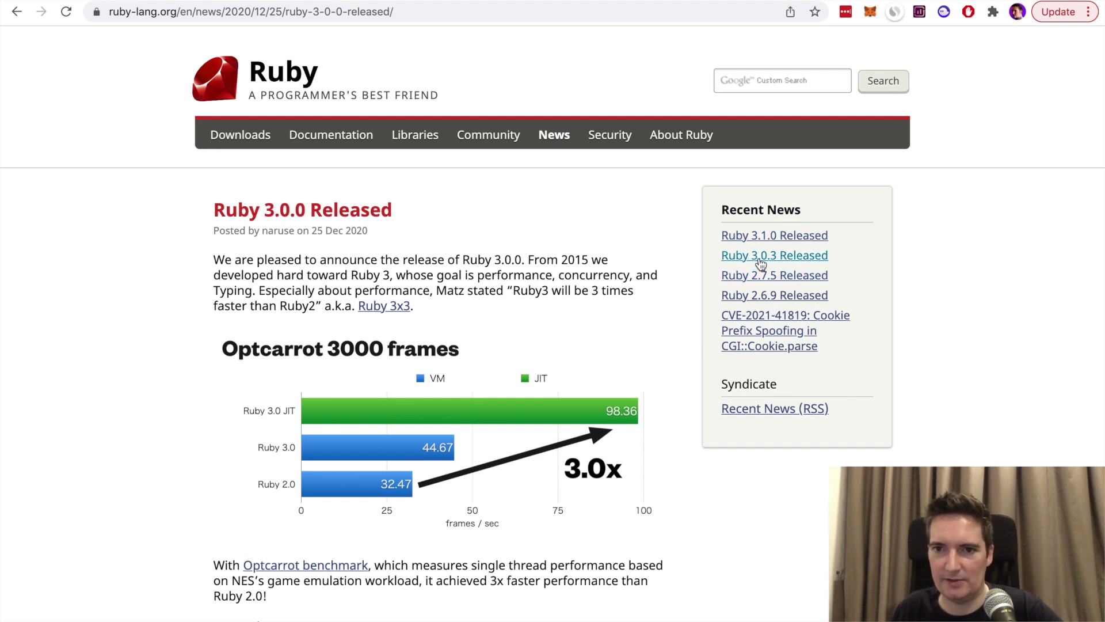
left_click(776, 235)
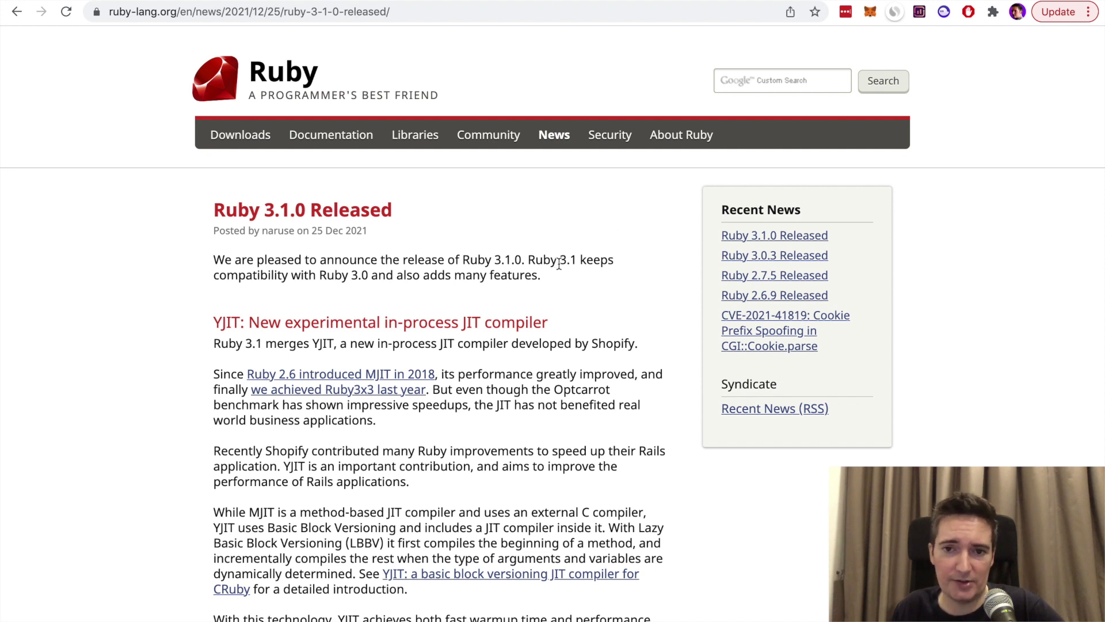
left_click_drag(368, 231, 303, 231)
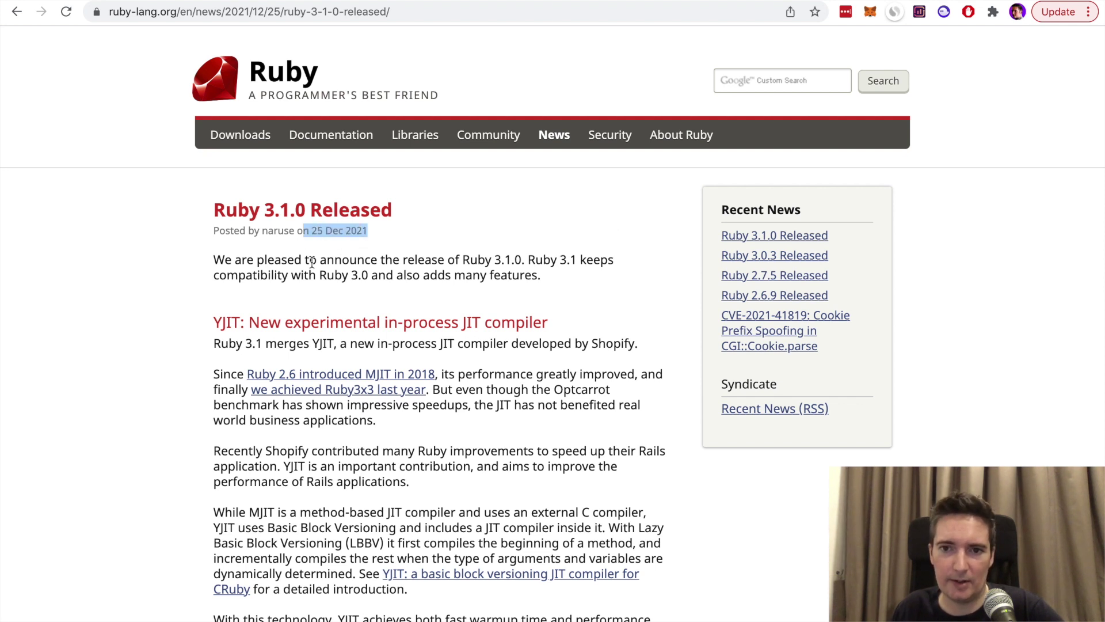
left_click(582, 221)
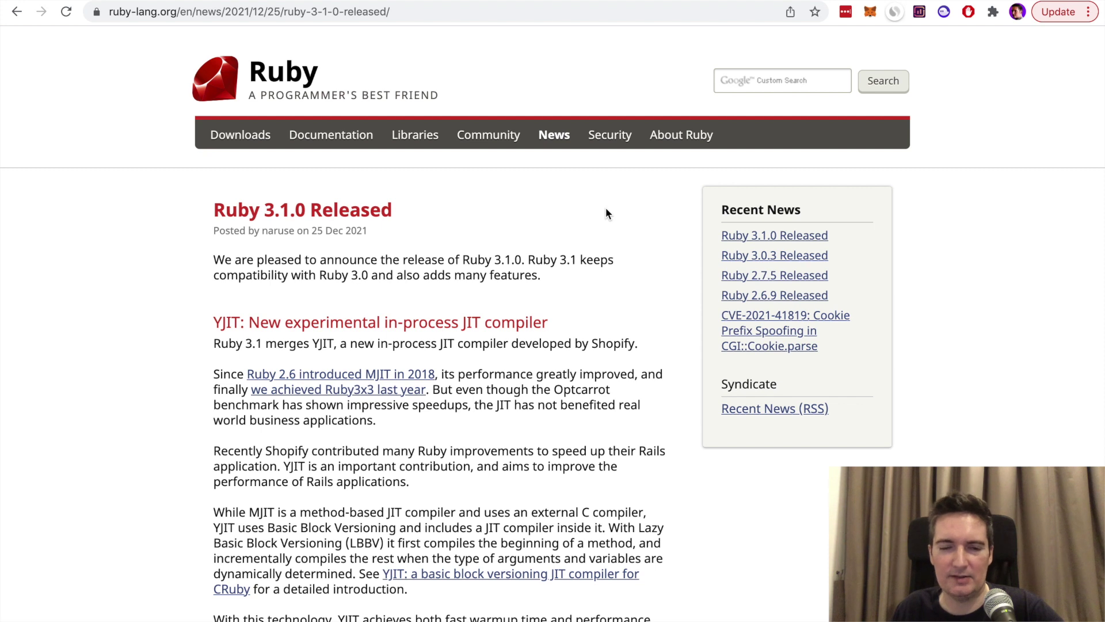
Step: Return to the Ruby 3.0.0 post, reopen the 3.1.0 post, and highlight its date
key("alt+Left")
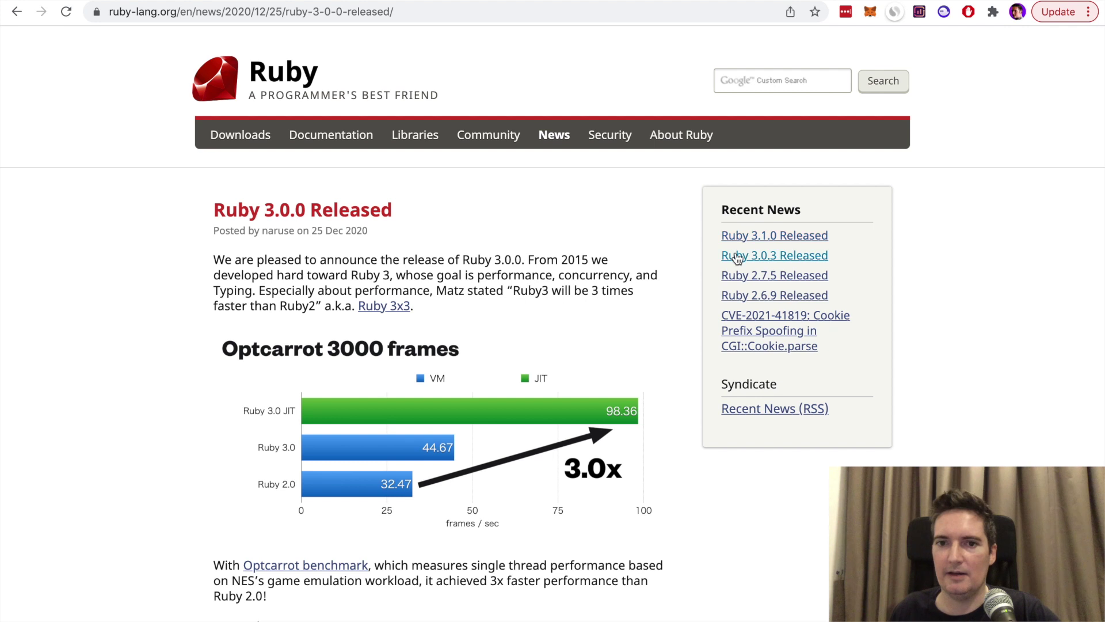
left_click(775, 237)
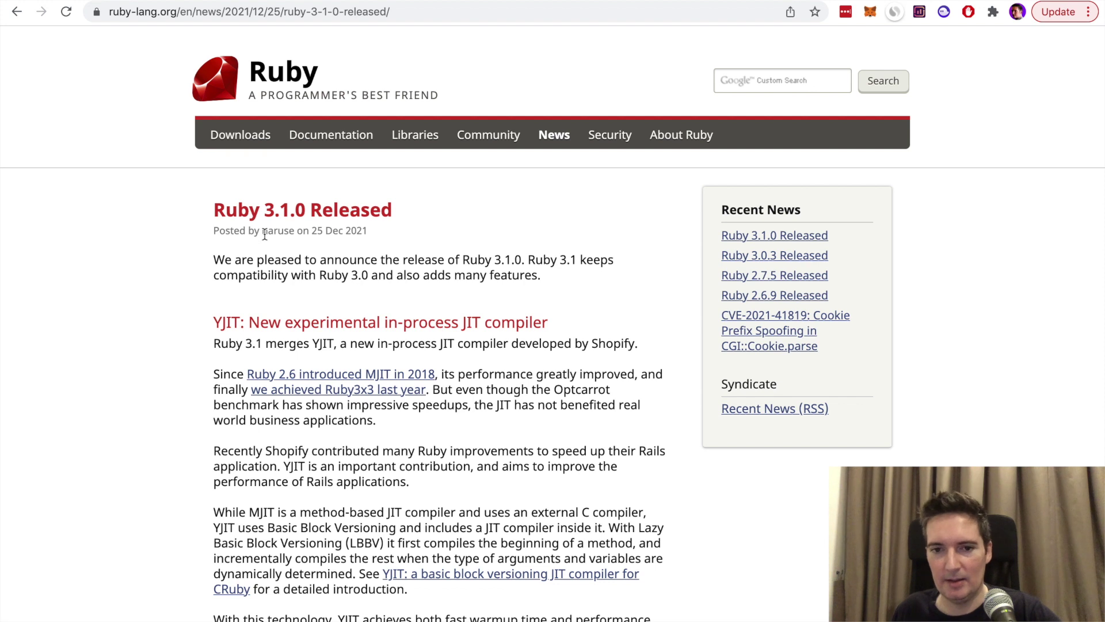
left_click_drag(368, 232, 303, 231)
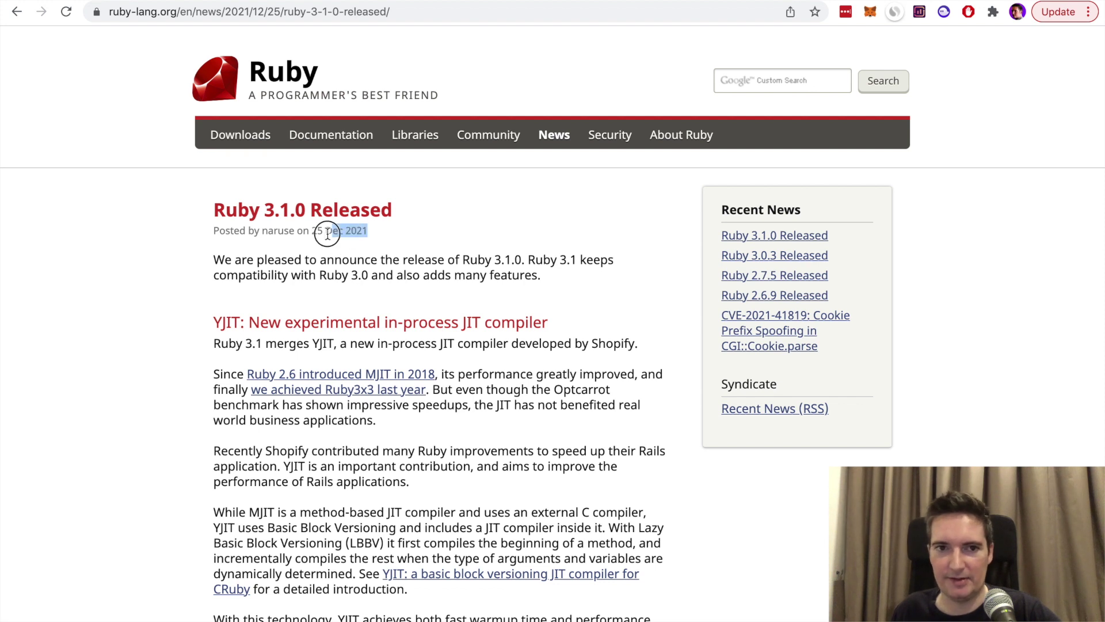
left_click(571, 223)
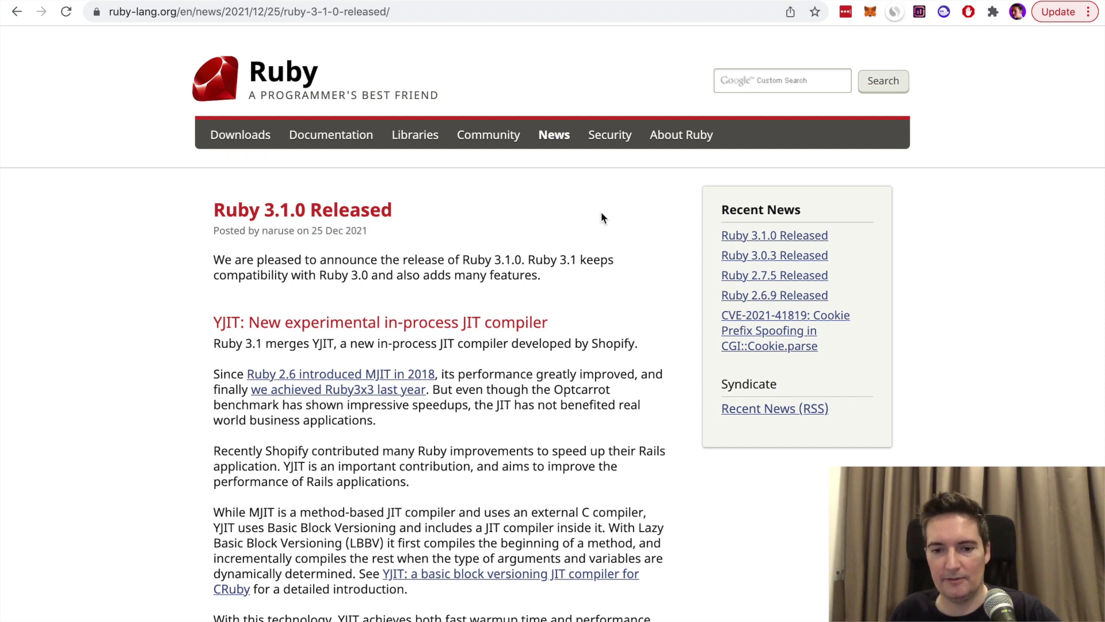